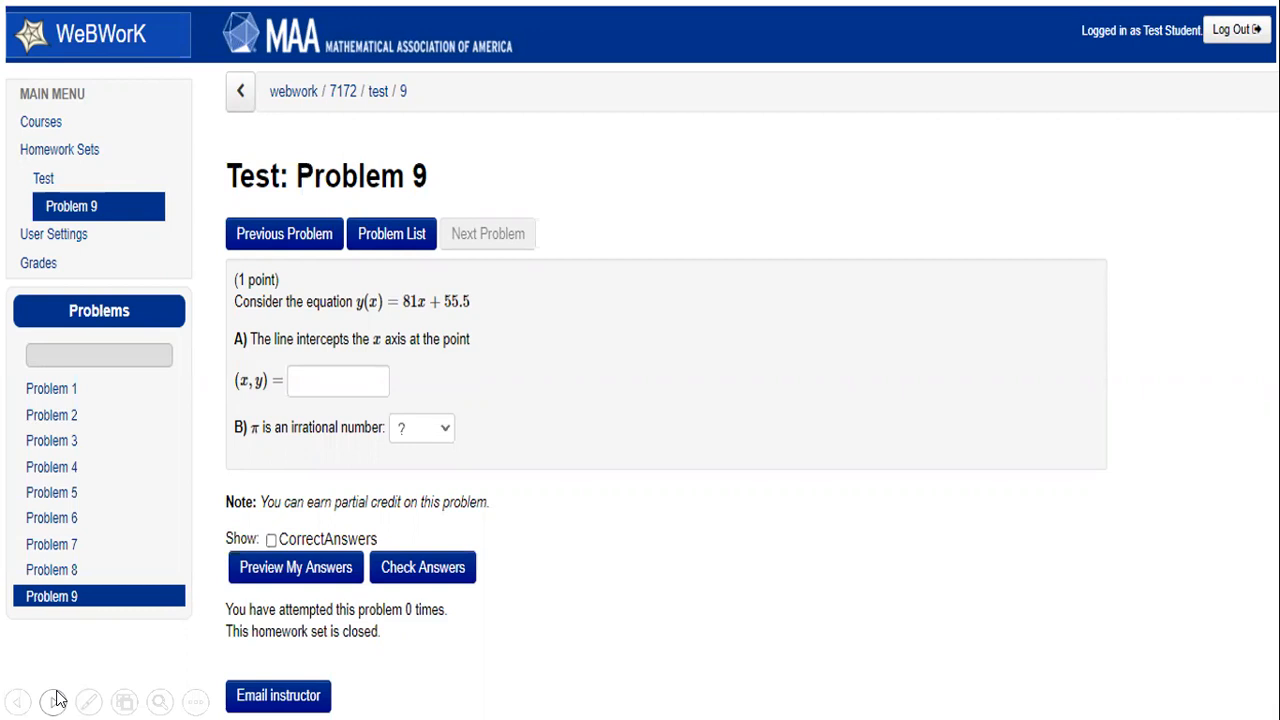
pyautogui.click(55, 700)
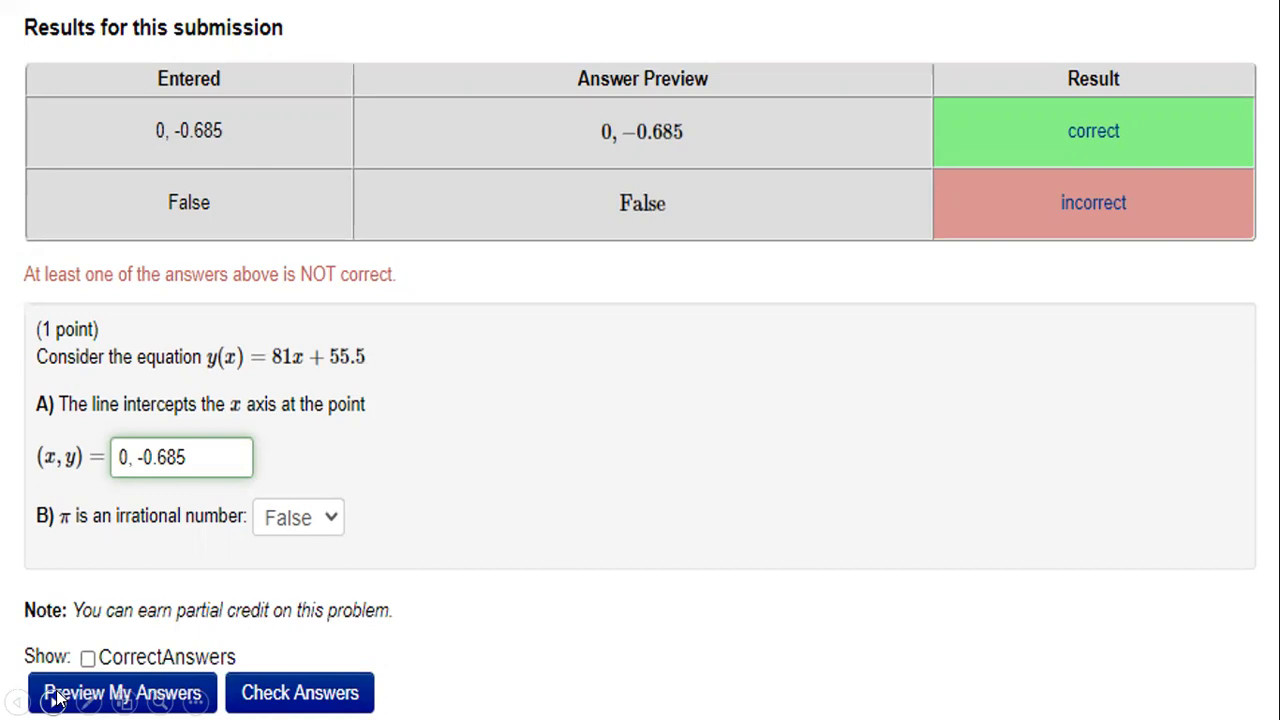
pyautogui.click(54, 700)
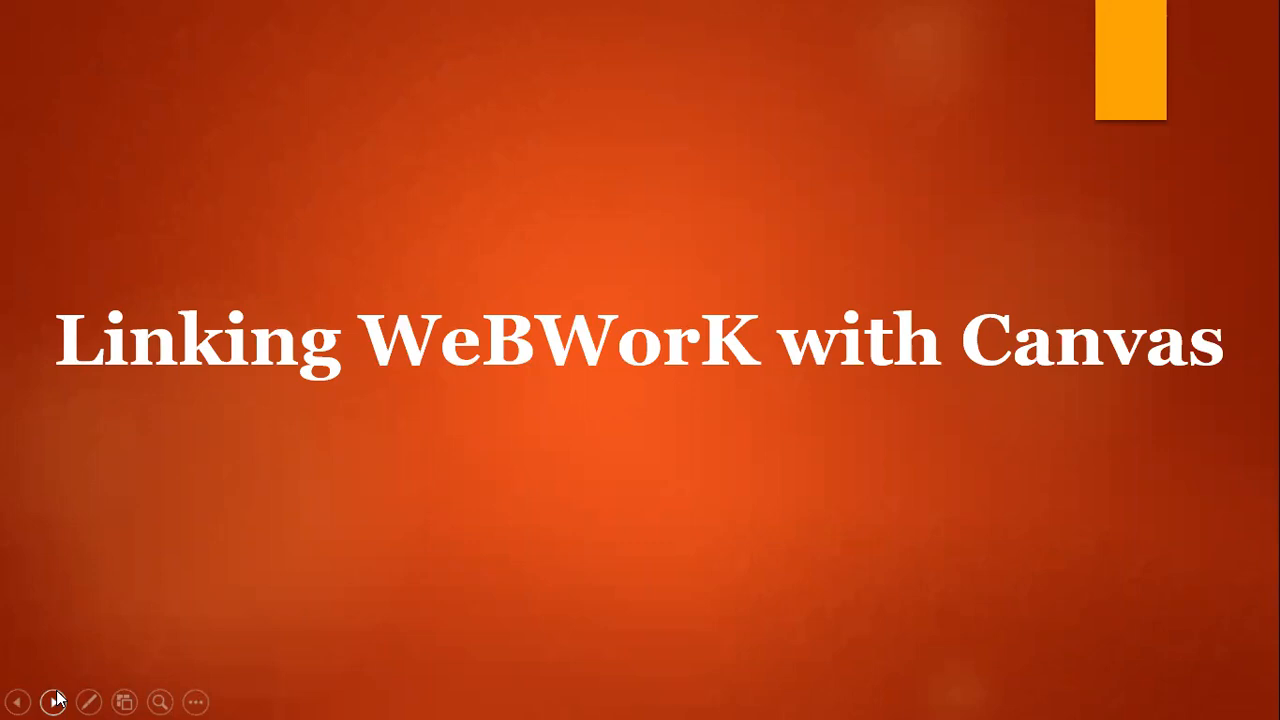
# Switch to the browser with Canvas and open the Assignments page of An Example Course
pyautogui.hotkey('alt', 'Tab')
pyautogui.hotkey('alt', 'Tab')
pyautogui.hotkey('alt', 'Tab')
pyautogui.hotkey('alt', 'shift', 'Tab')
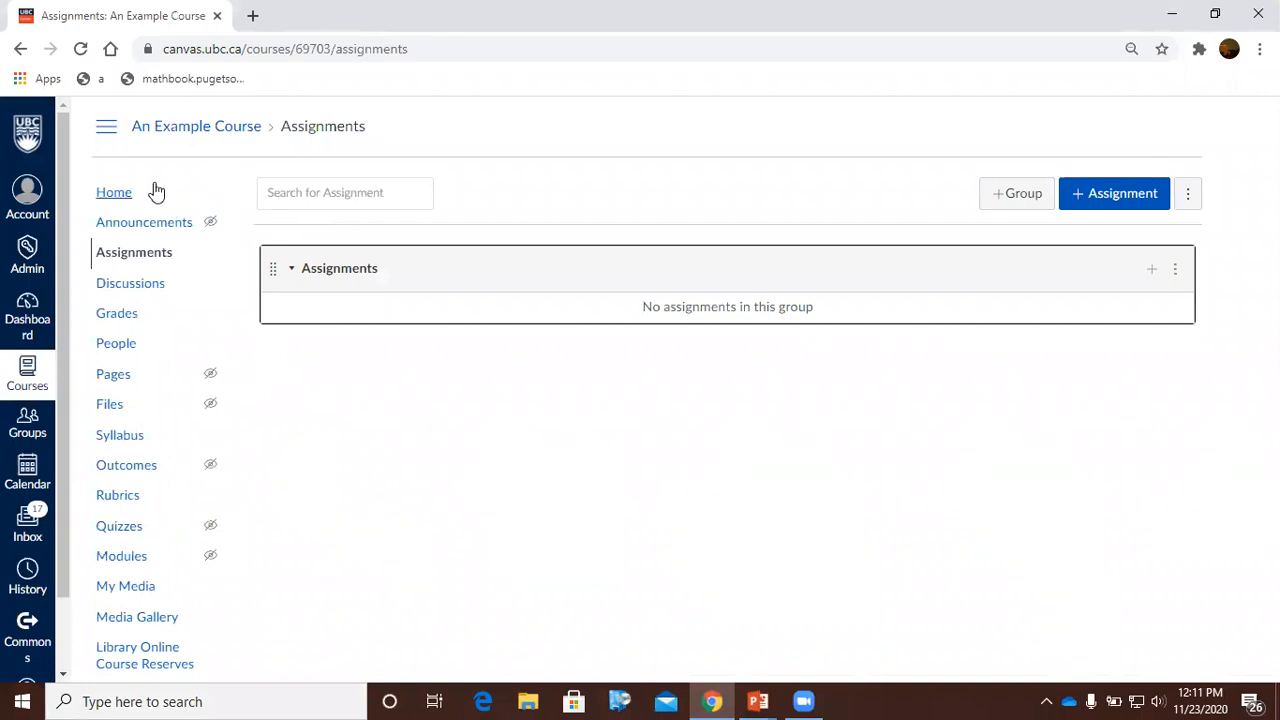
pyautogui.click(136, 256)
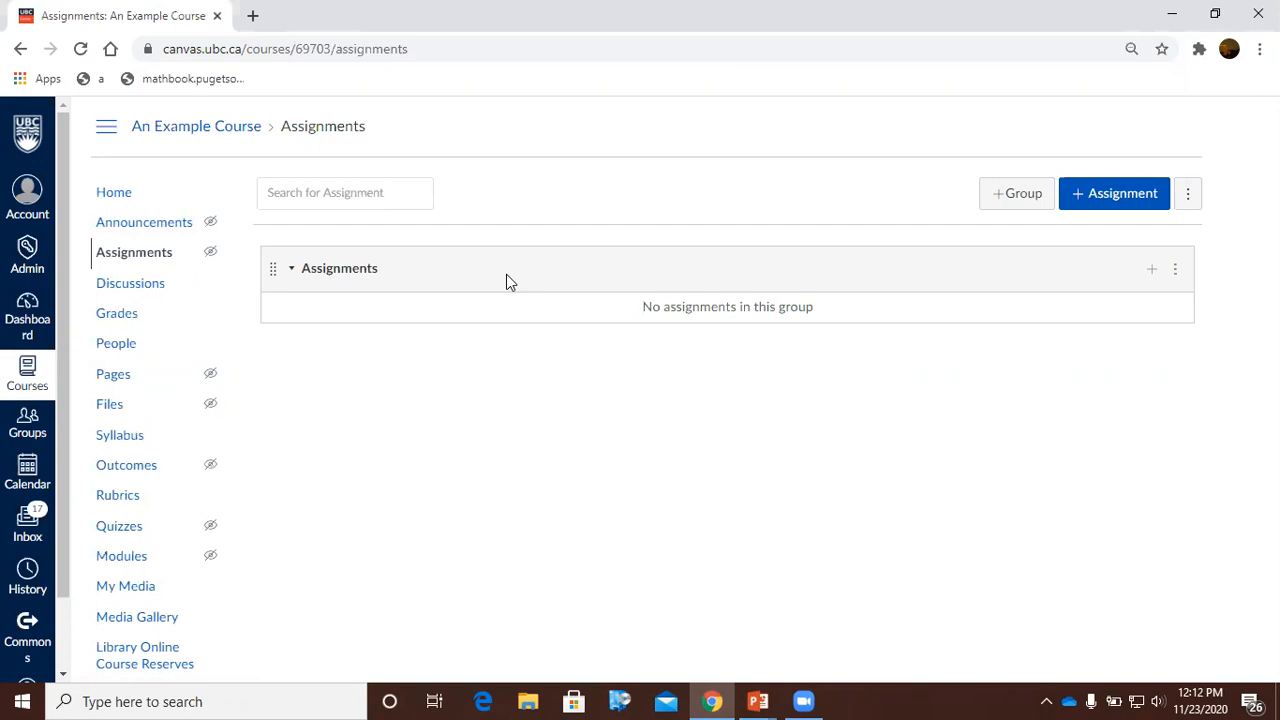
# Start a new assignment in the course and name it "WeBWorK Link"
pyautogui.click(1105, 204)
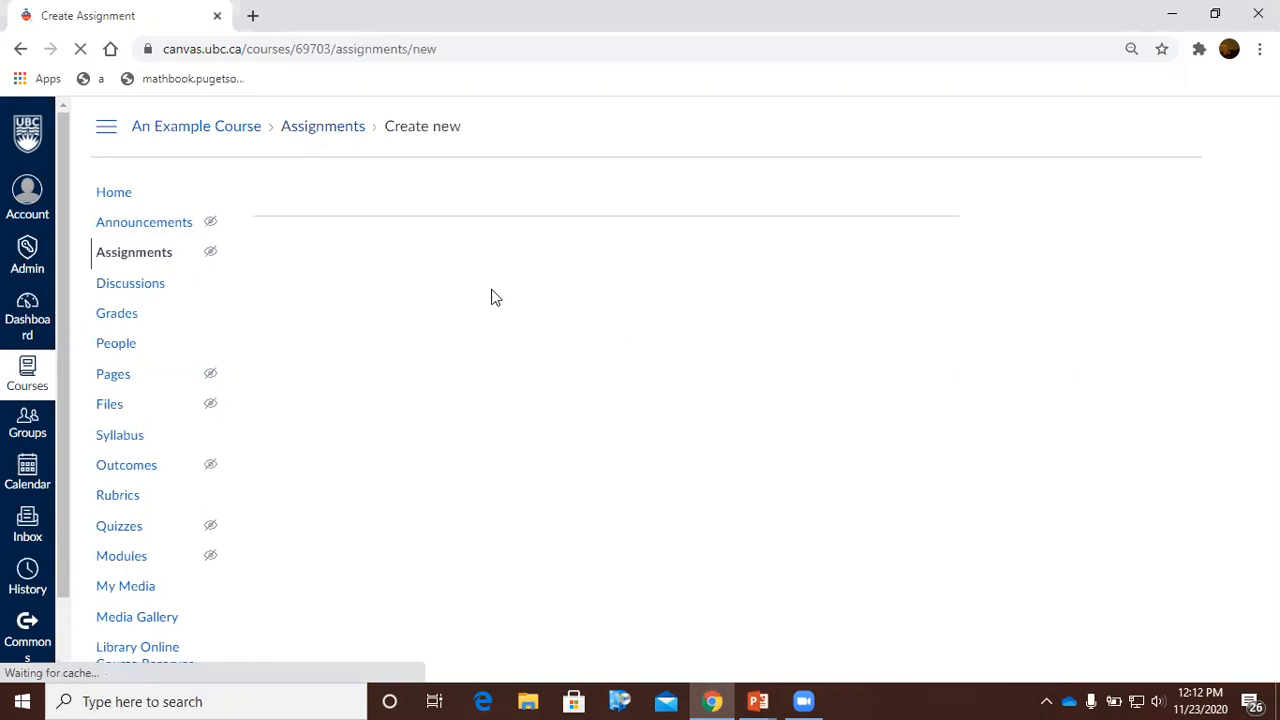
pyautogui.click(492, 251)
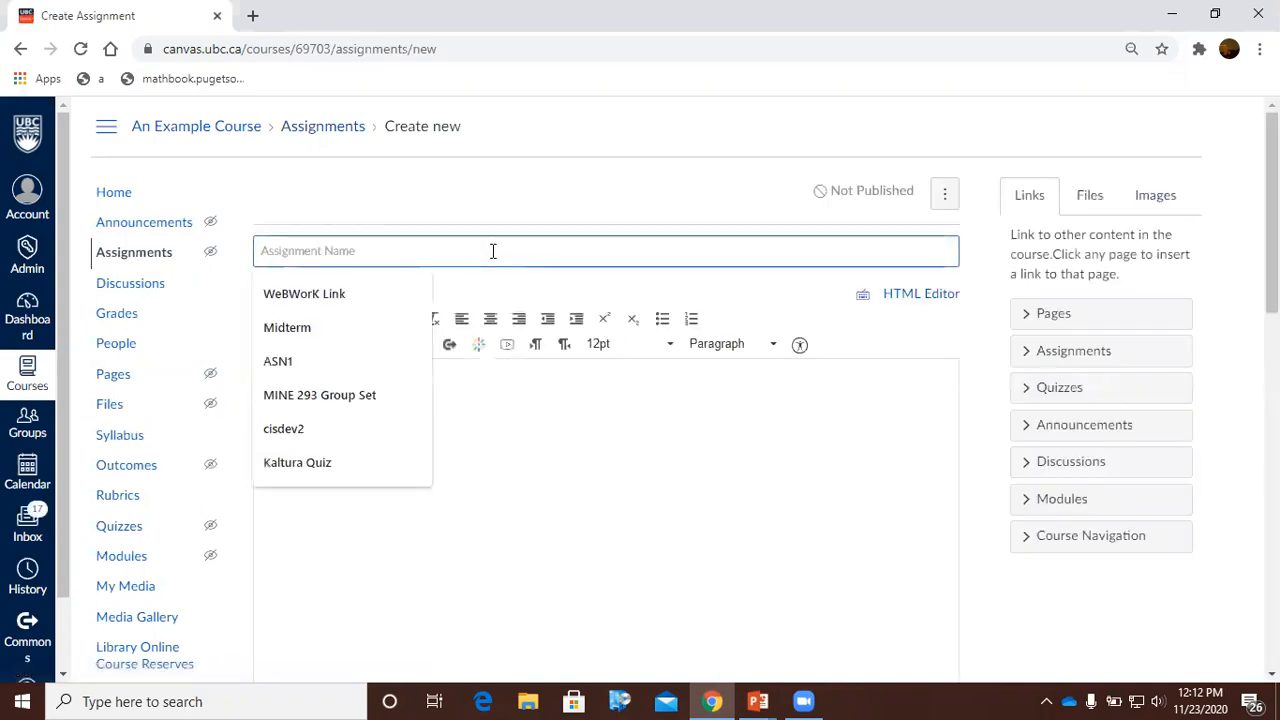
pyautogui.write('WeBWo')
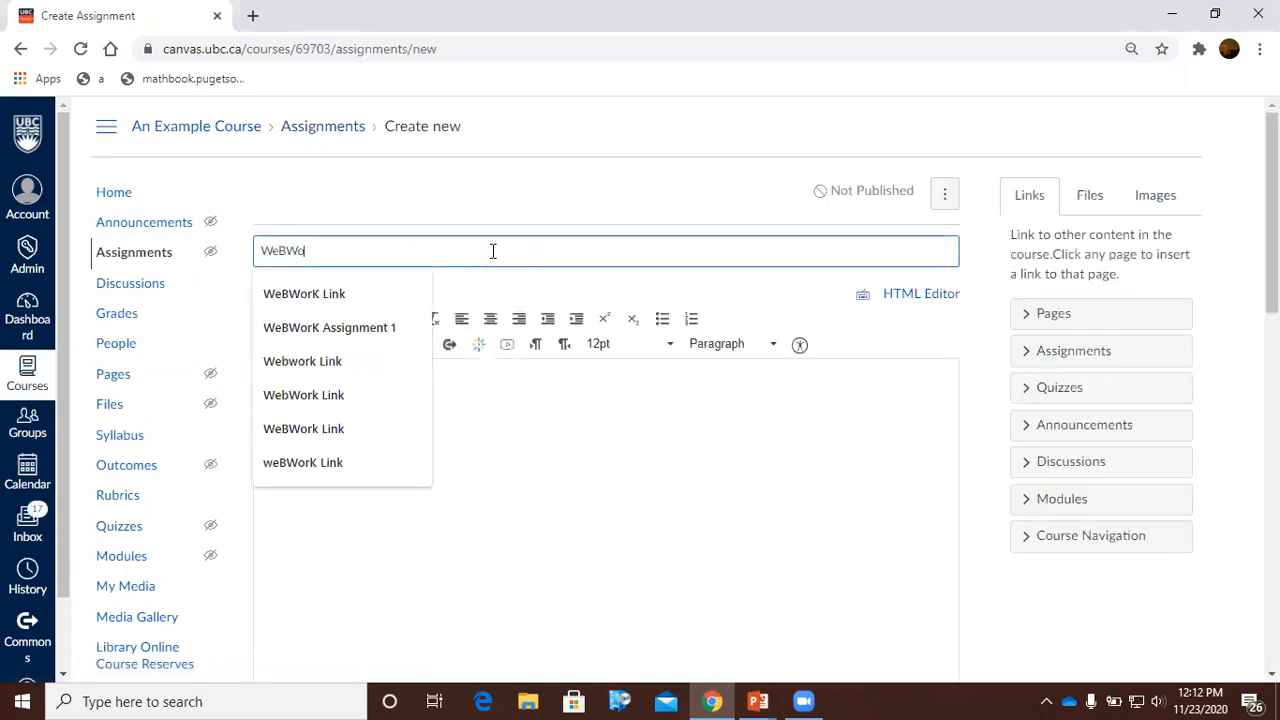
pyautogui.write('rK Link')
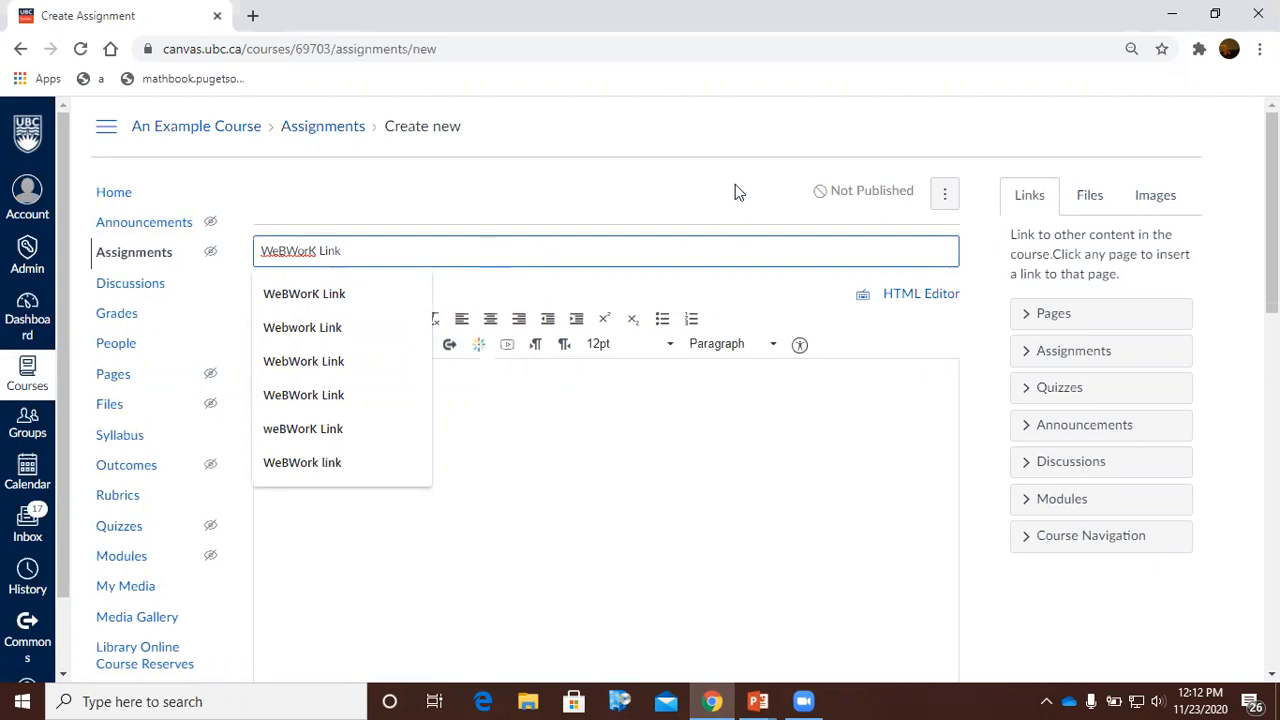
pyautogui.click(734, 190)
# Set the points of the new assignment to 0
pyautogui.scroll(-1, 577, 360)
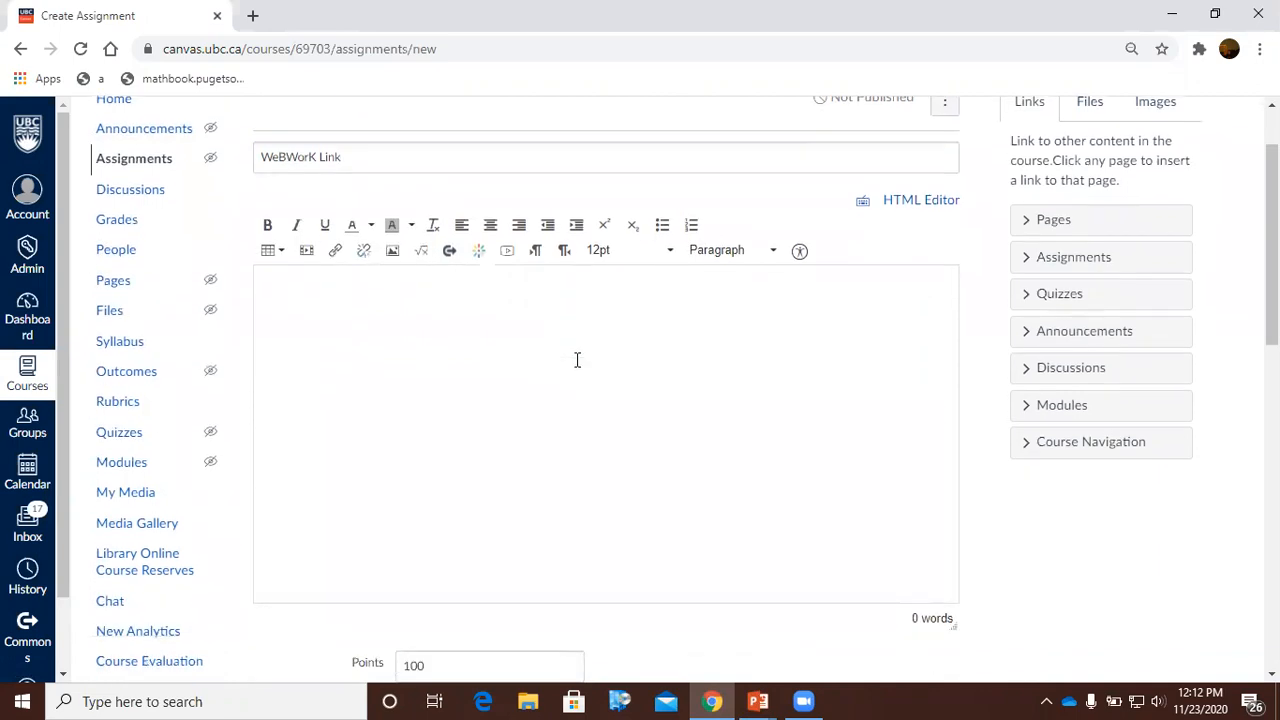
pyautogui.scroll(-3, 541, 399)
pyautogui.click(483, 384)
pyautogui.doubleClick(483, 384)
pyautogui.press('BackSpace')
pyautogui.write('0')
pyautogui.click(631, 423)
# Choose External Tool as the submission type of the assignment
pyautogui.scroll(-4, 631, 423)
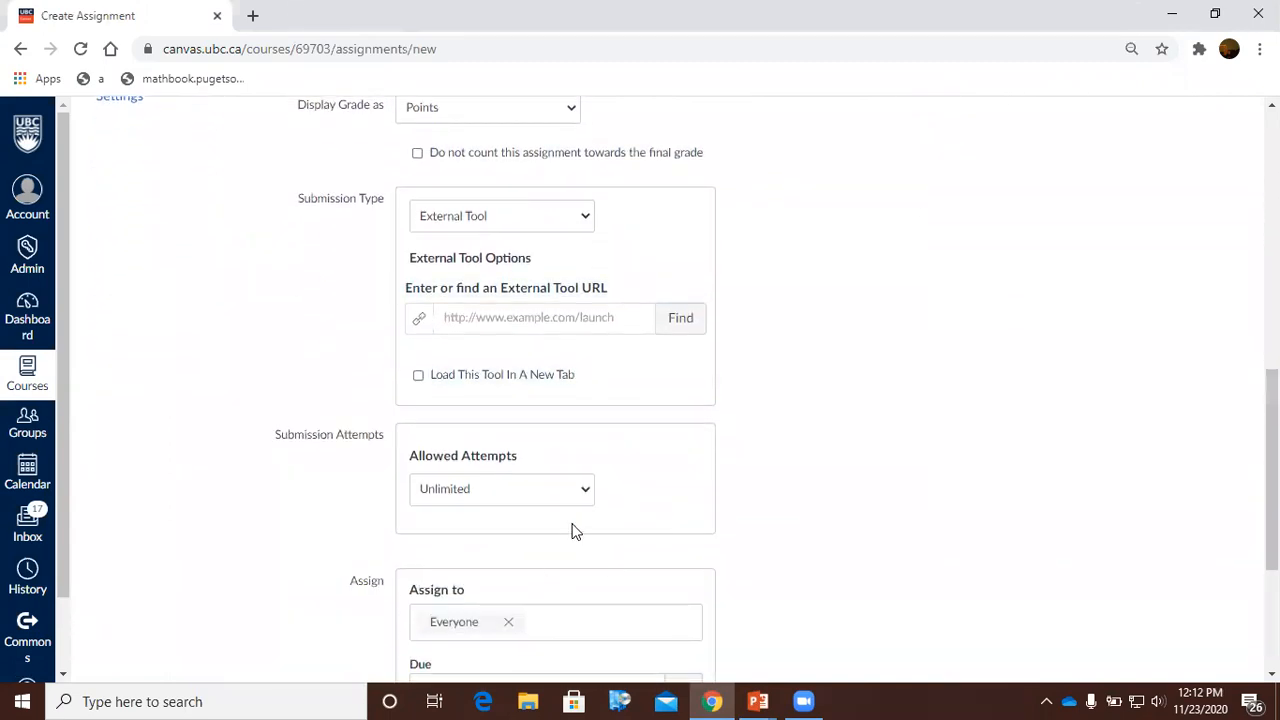
pyautogui.scroll(-2, 571, 529)
pyautogui.scroll(3, 572, 532)
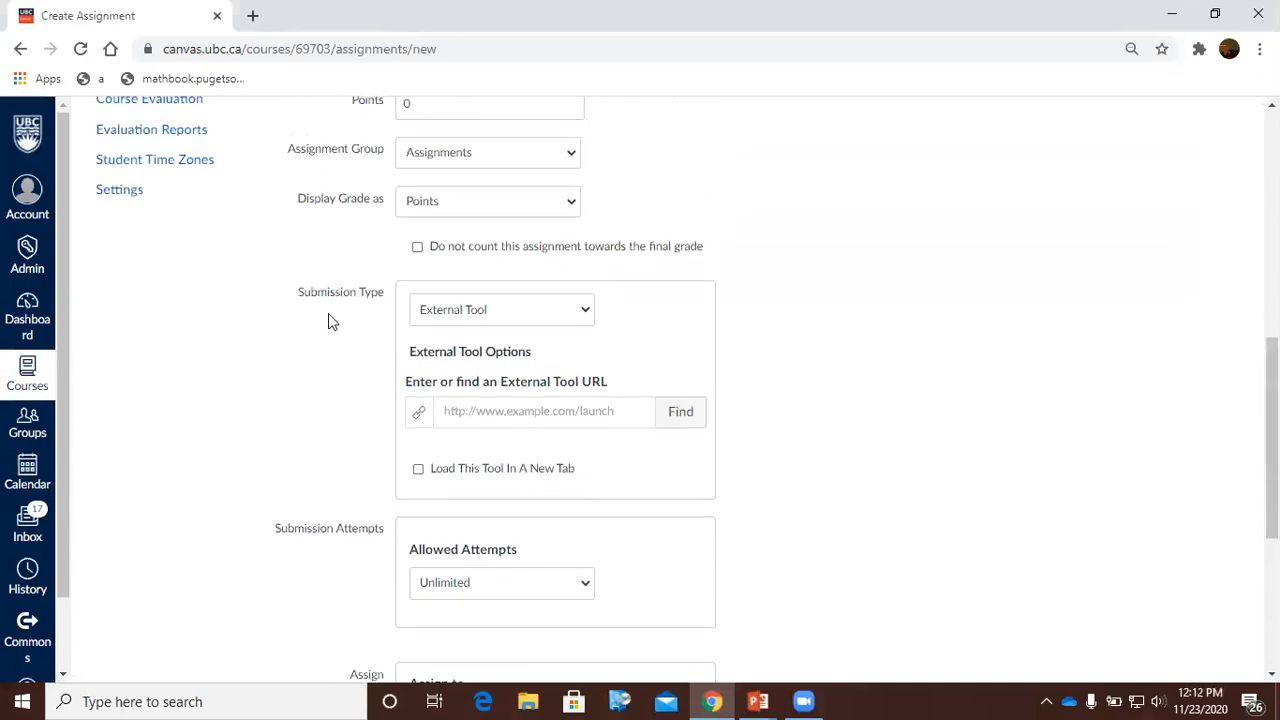
pyautogui.tripleClick(328, 298)
pyautogui.click(311, 329)
pyautogui.click(483, 311)
pyautogui.click(489, 381)
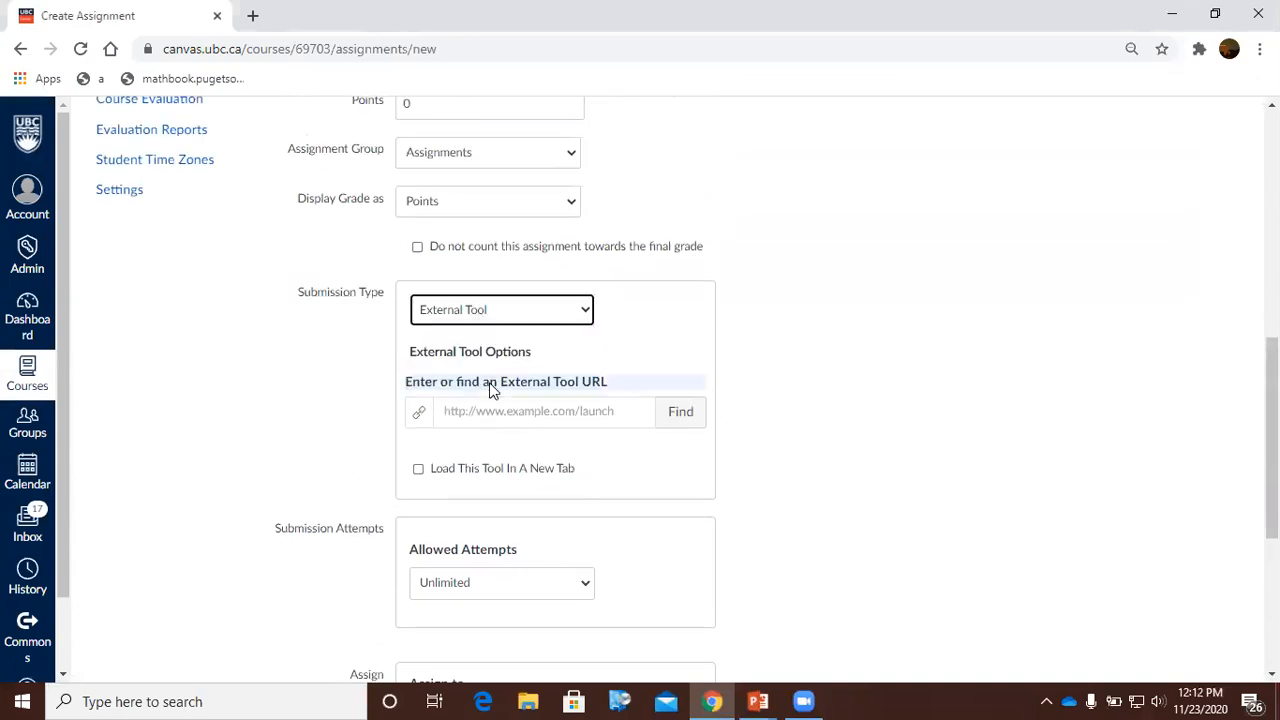
# Configure WeBWorK from the tool list as the assignment's external tool and have it load in a new tab
pyautogui.click(678, 418)
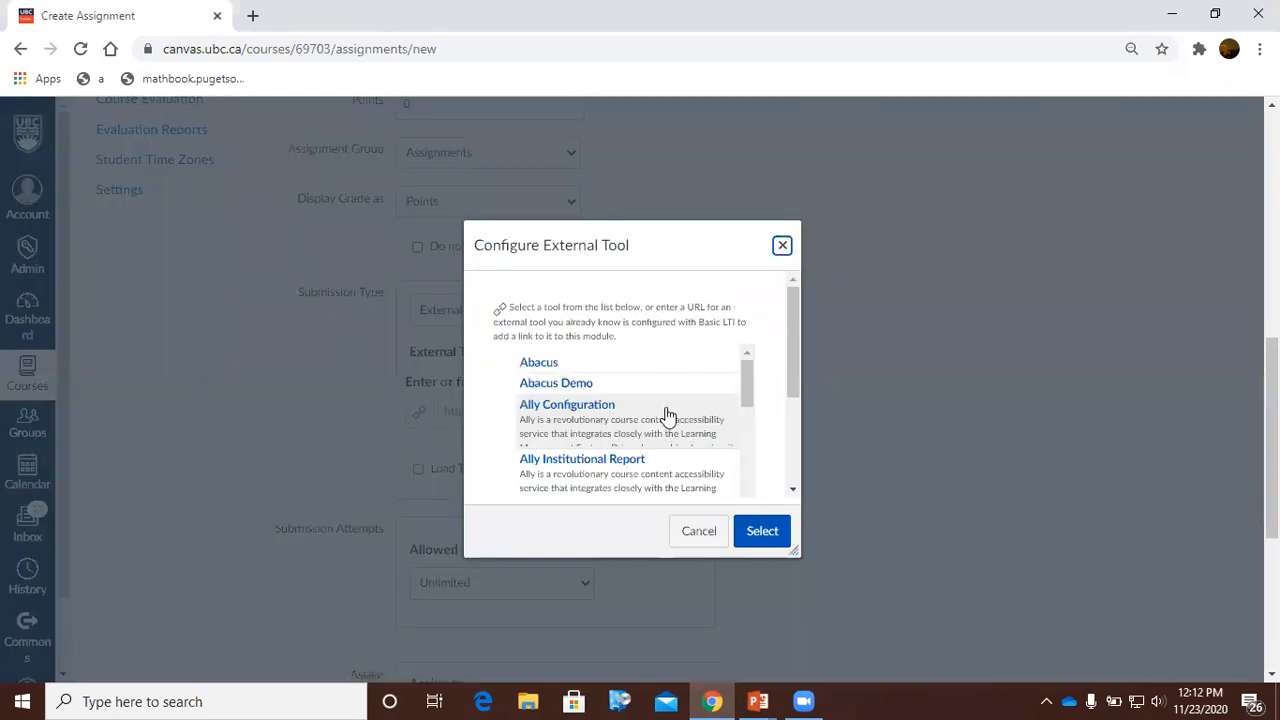
pyautogui.scroll(-6, 585, 388)
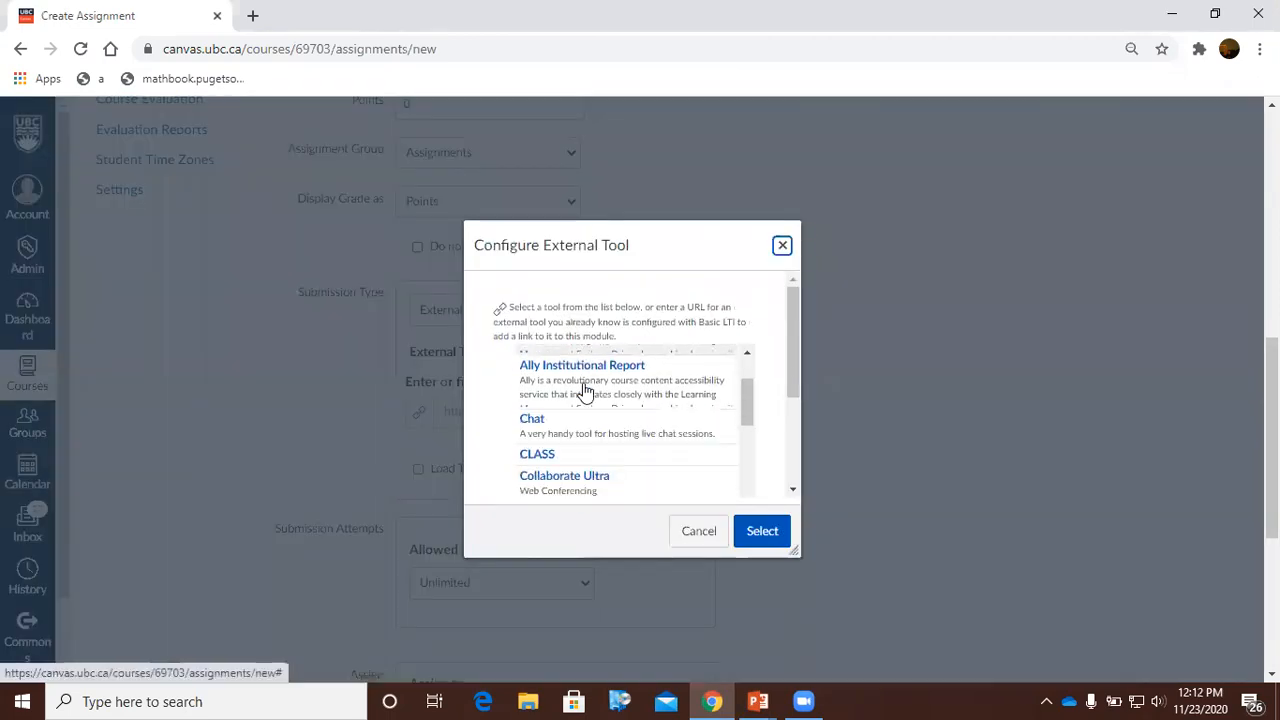
pyautogui.scroll(-10, 590, 390)
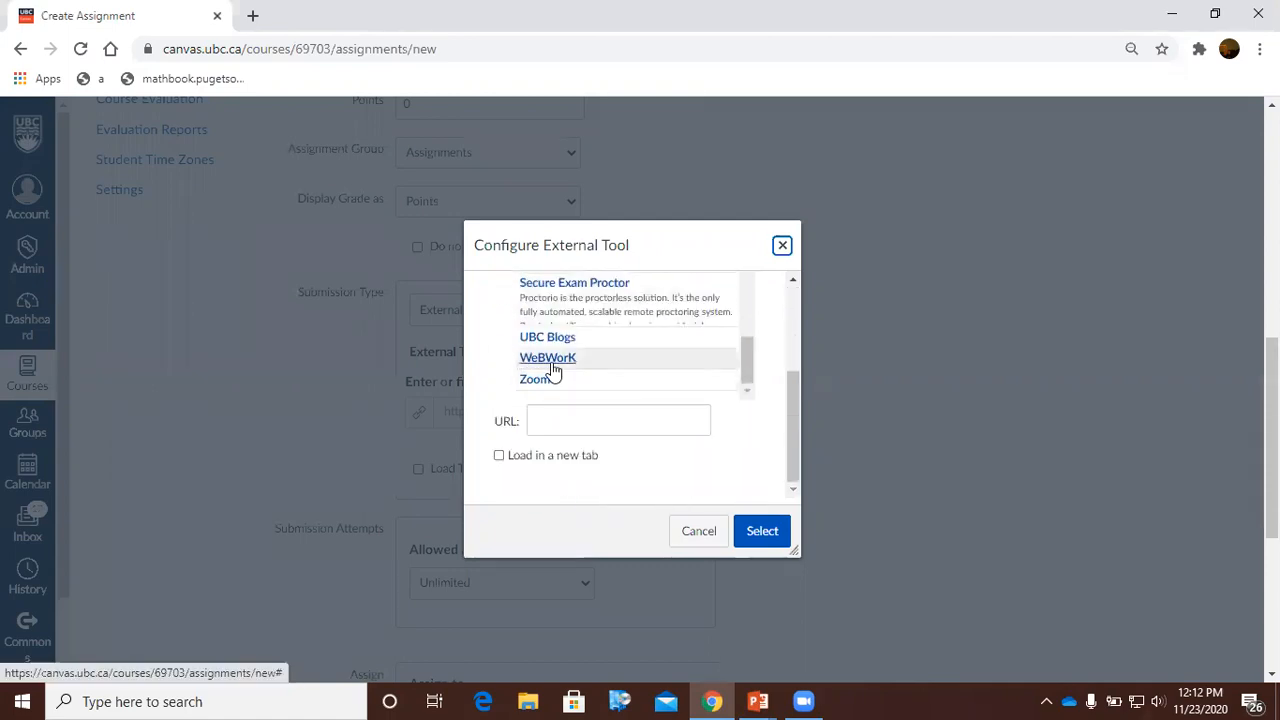
pyautogui.click(552, 365)
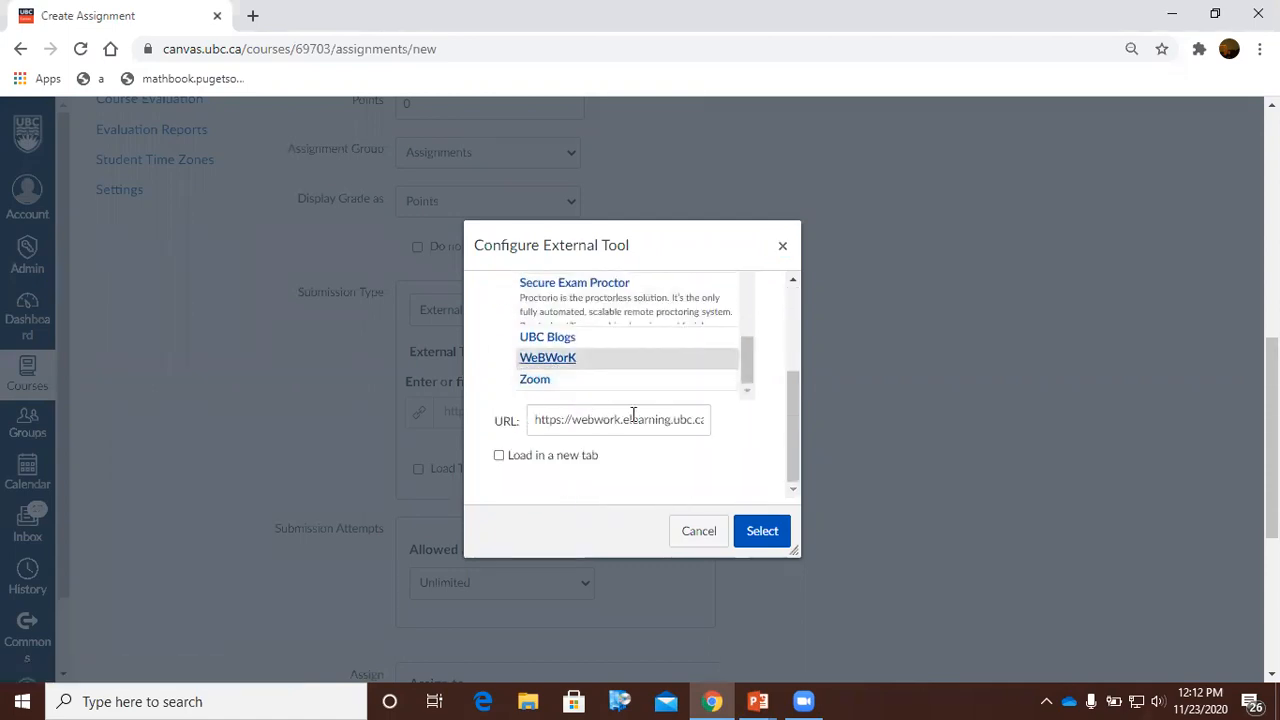
pyautogui.click(688, 419)
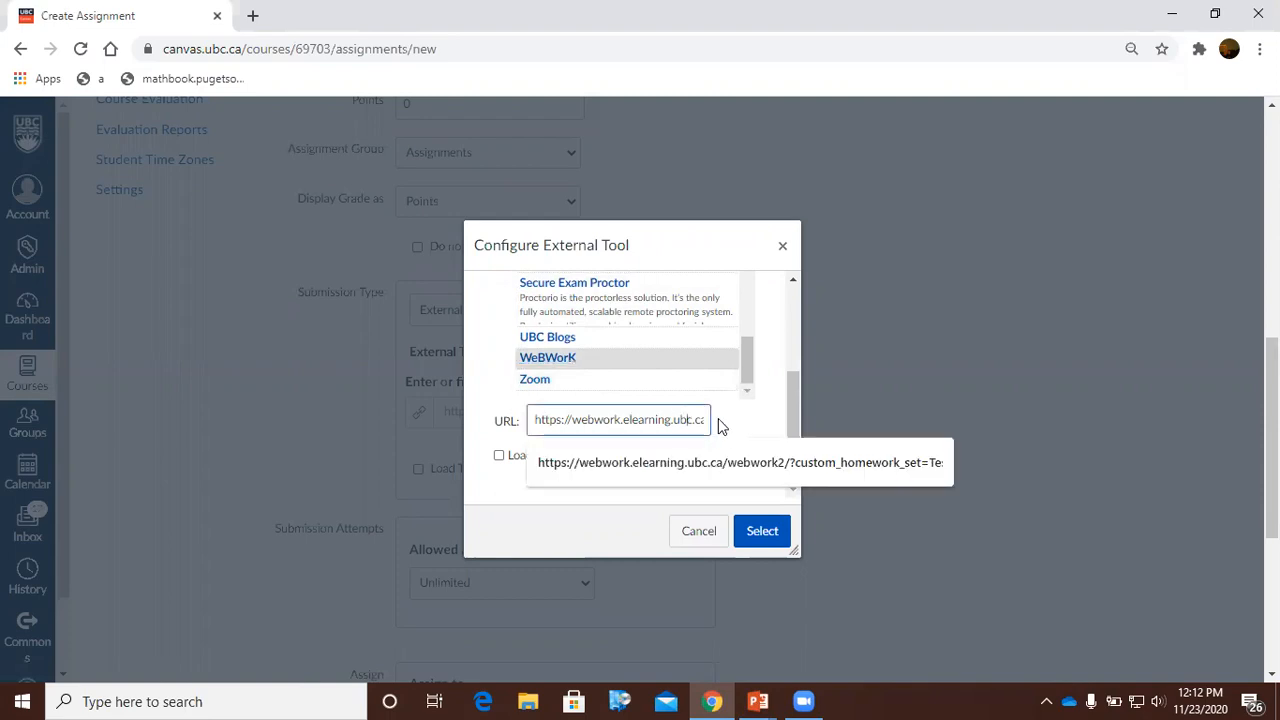
pyautogui.click(727, 419)
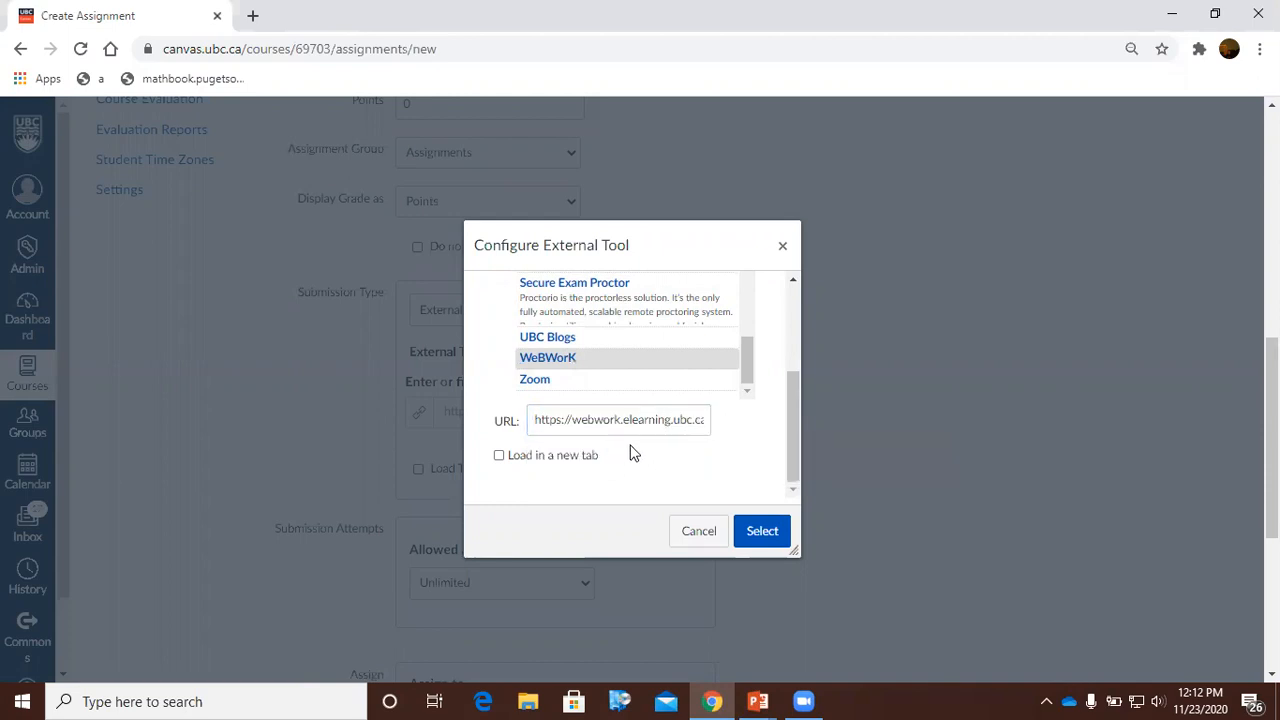
pyautogui.click(545, 458)
pyautogui.click(783, 540)
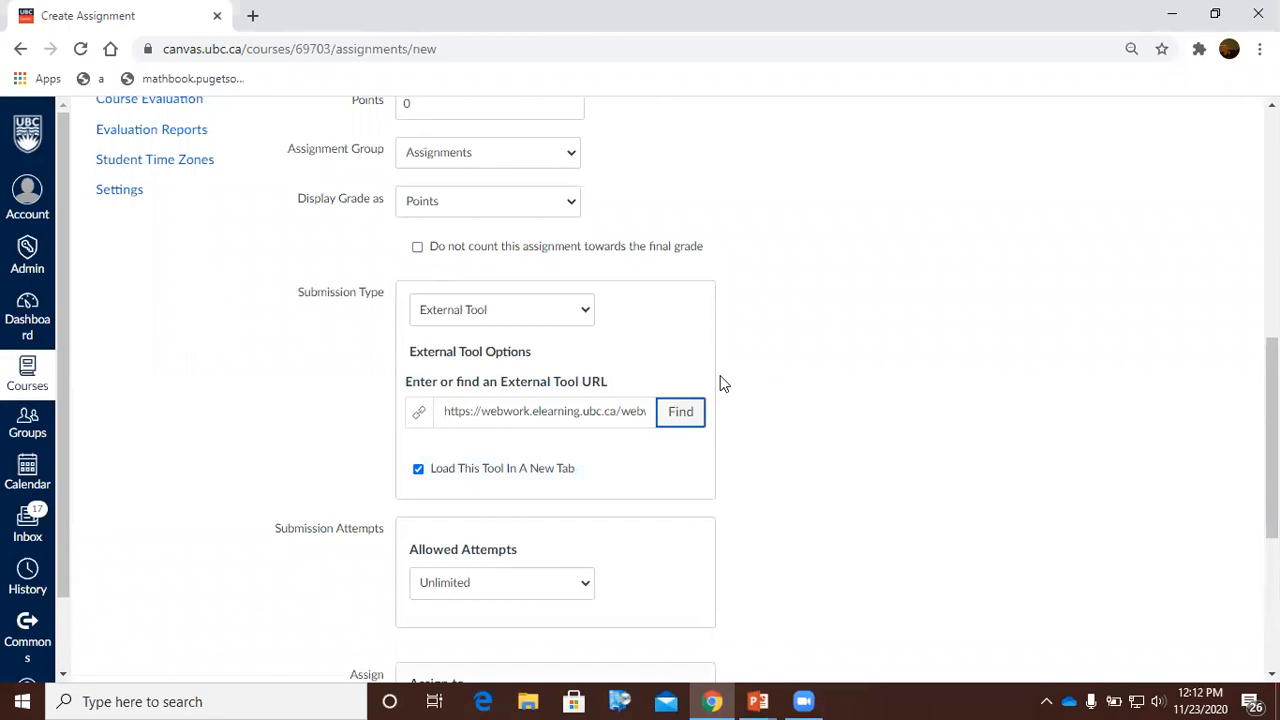
# Save the assignment and load WeBWorK from its page in a new window
pyautogui.scroll(-4, 724, 384)
pyautogui.click(928, 619)
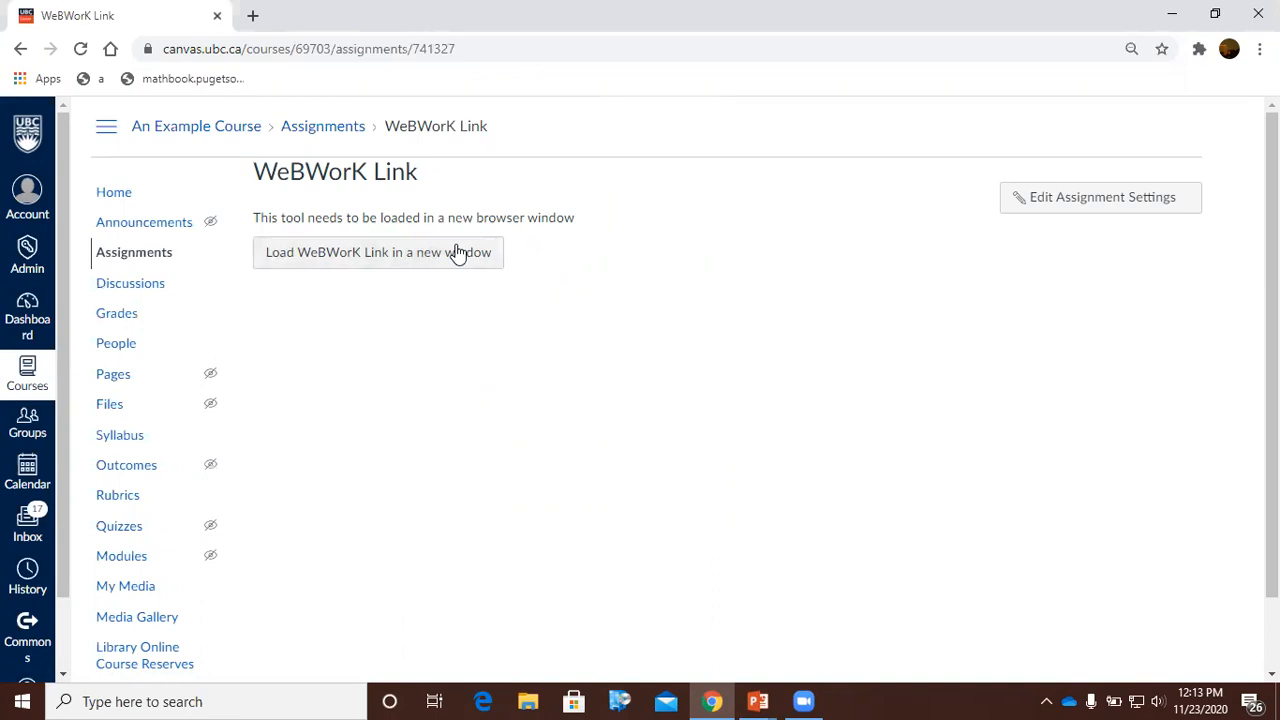
pyautogui.click(420, 252)
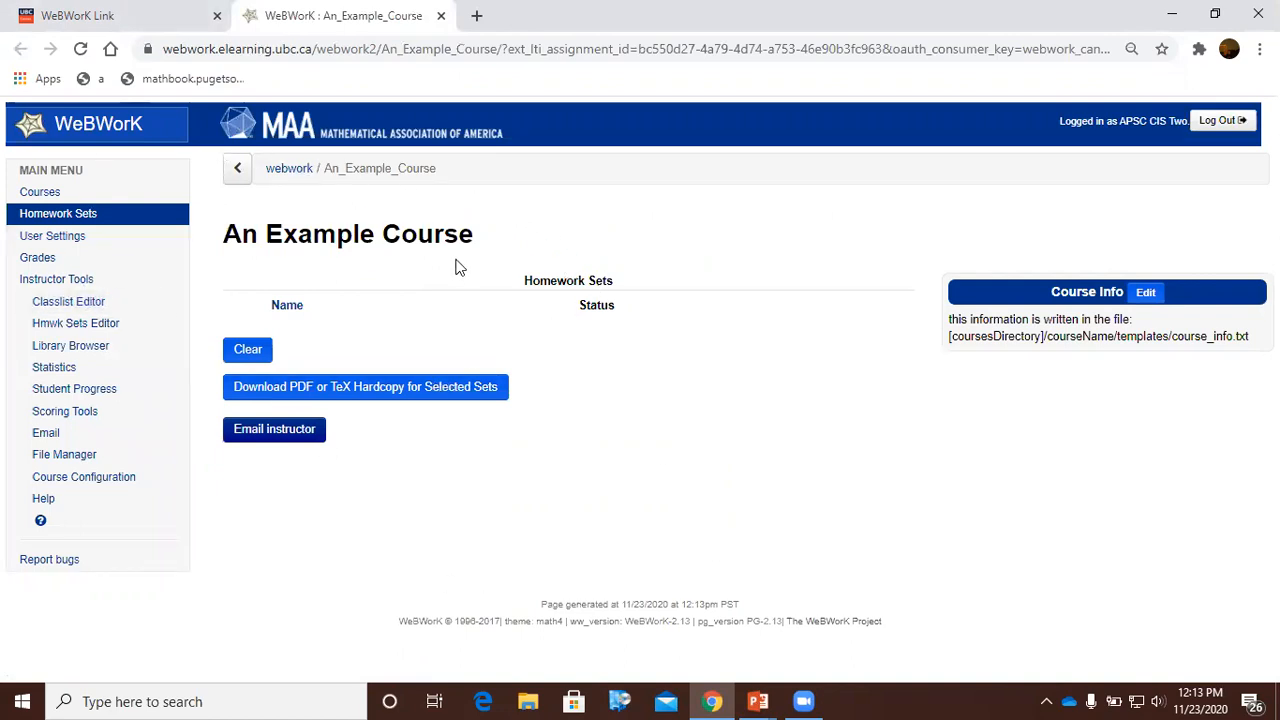
pyautogui.hotkey('alt', 'Tab')
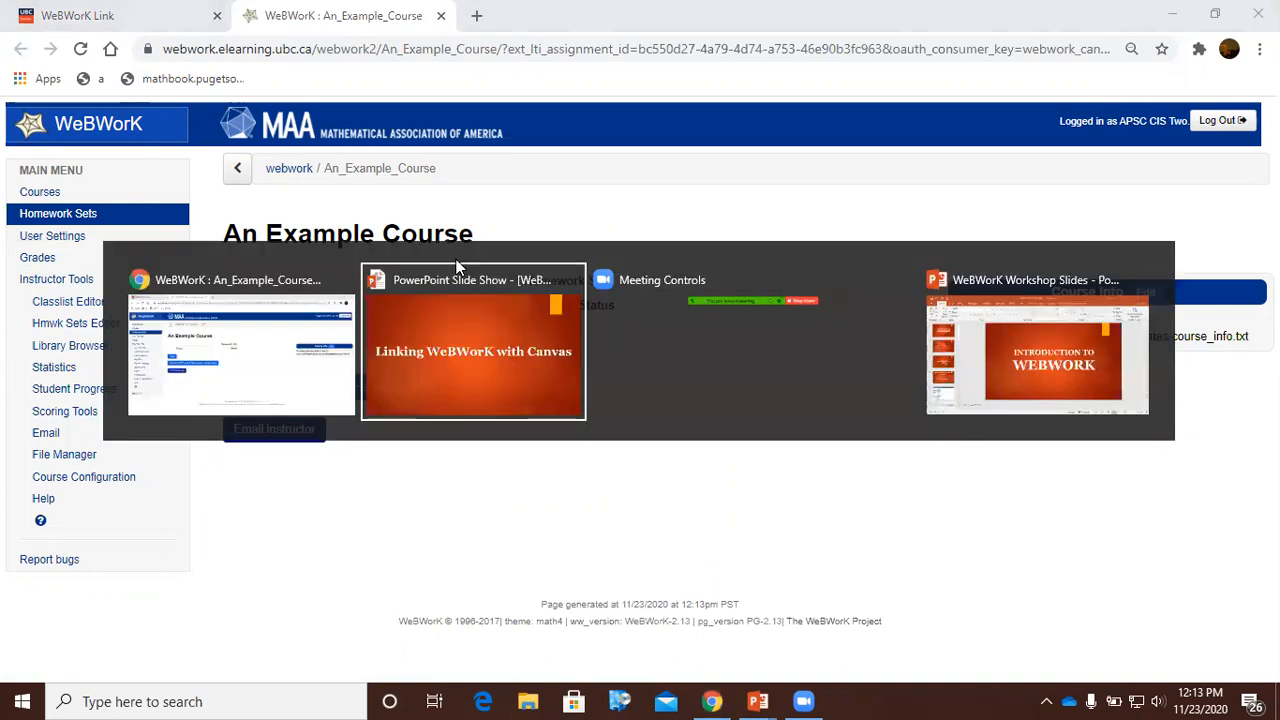
pyautogui.press('Right')
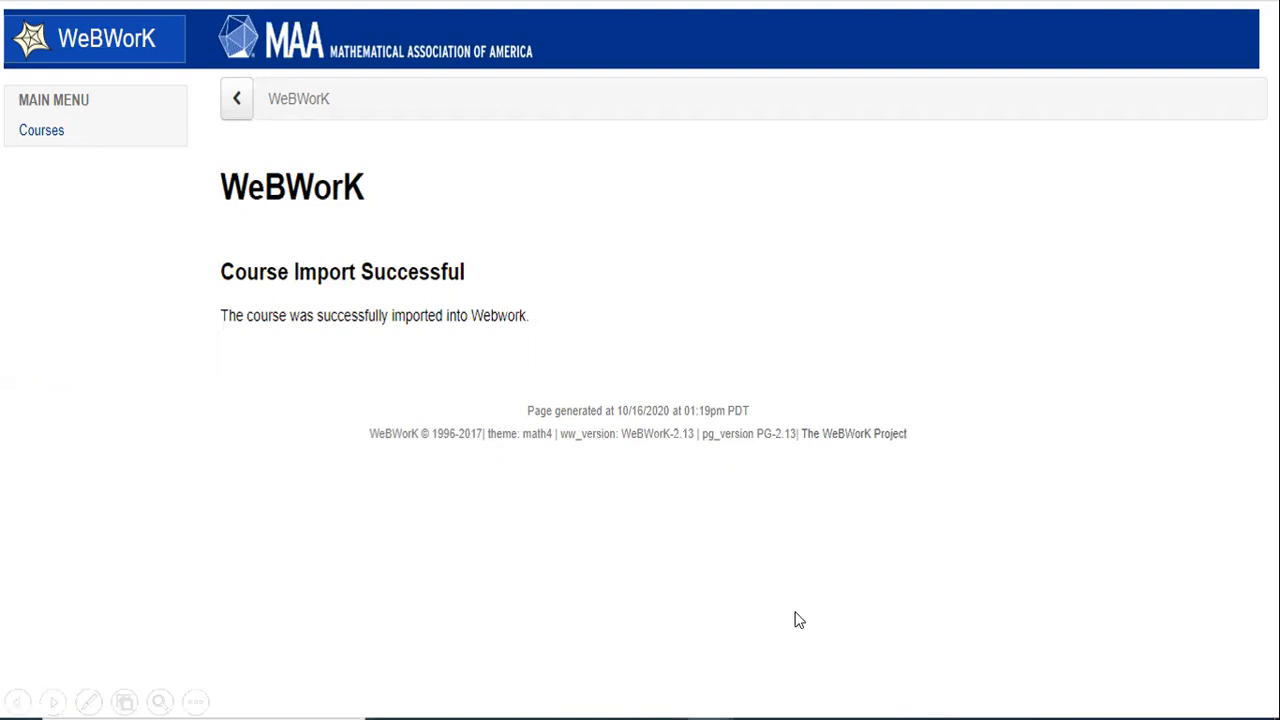
pyautogui.hotkey('alt', 'Tab')
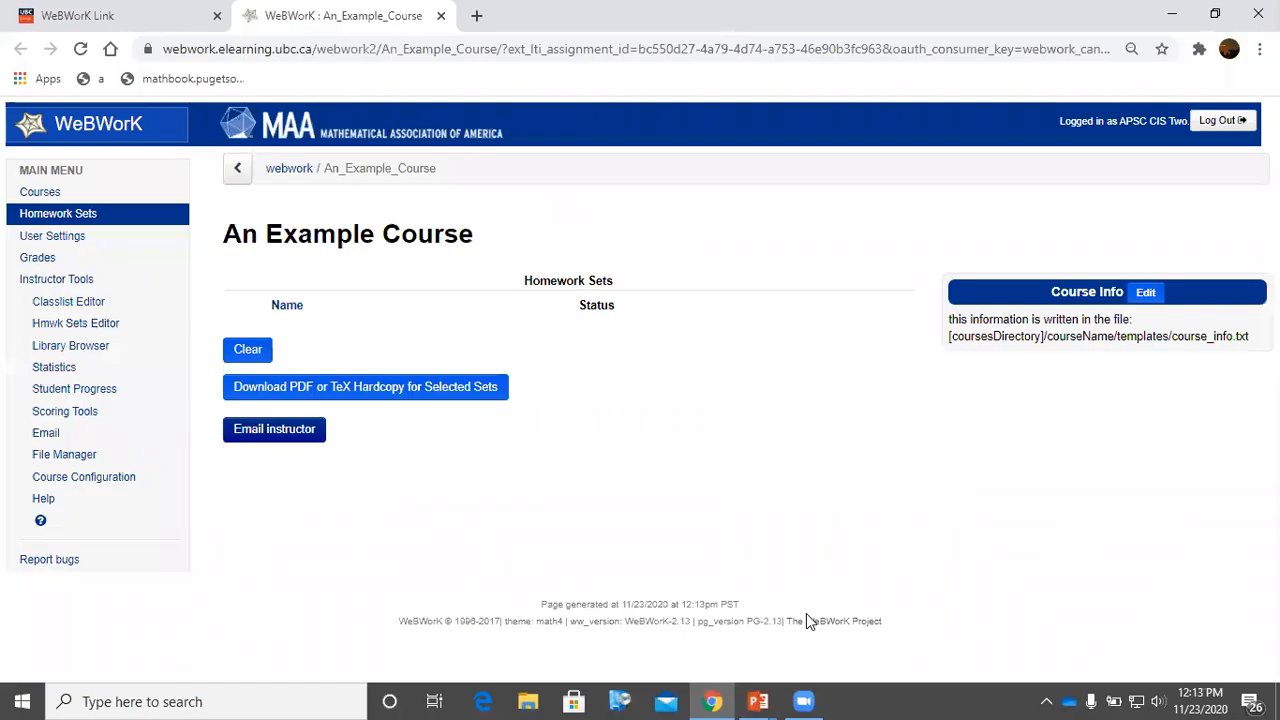
pyautogui.hotkey('alt', 'Tab')
pyautogui.hotkey('alt', 'Tab')
pyautogui.hotkey('alt', 'Tab')
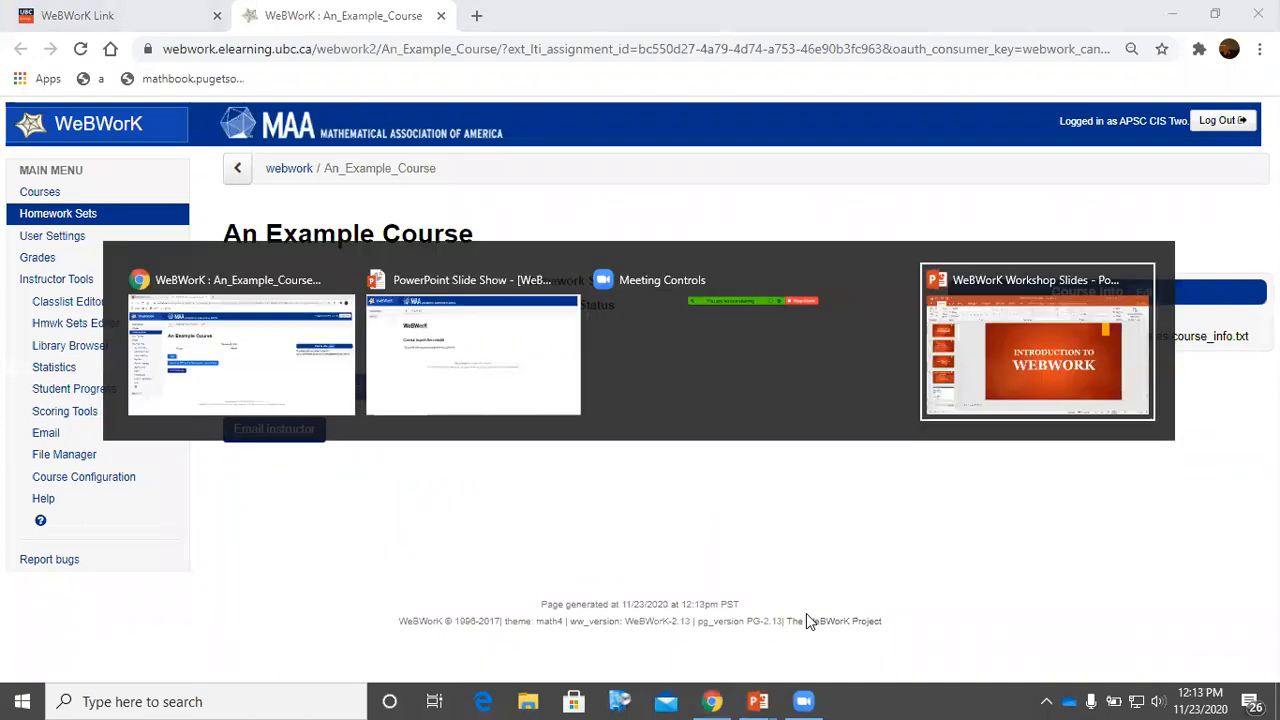
pyautogui.hotkey('alt', 'Tab')
pyautogui.hotkey('alt', 'Tab')
pyautogui.hotkey('alt', 'Tab')
pyautogui.hotkey('alt', 'Tab')
pyautogui.hotkey('alt', 'Tab')
pyautogui.hotkey('alt', 'Tab')
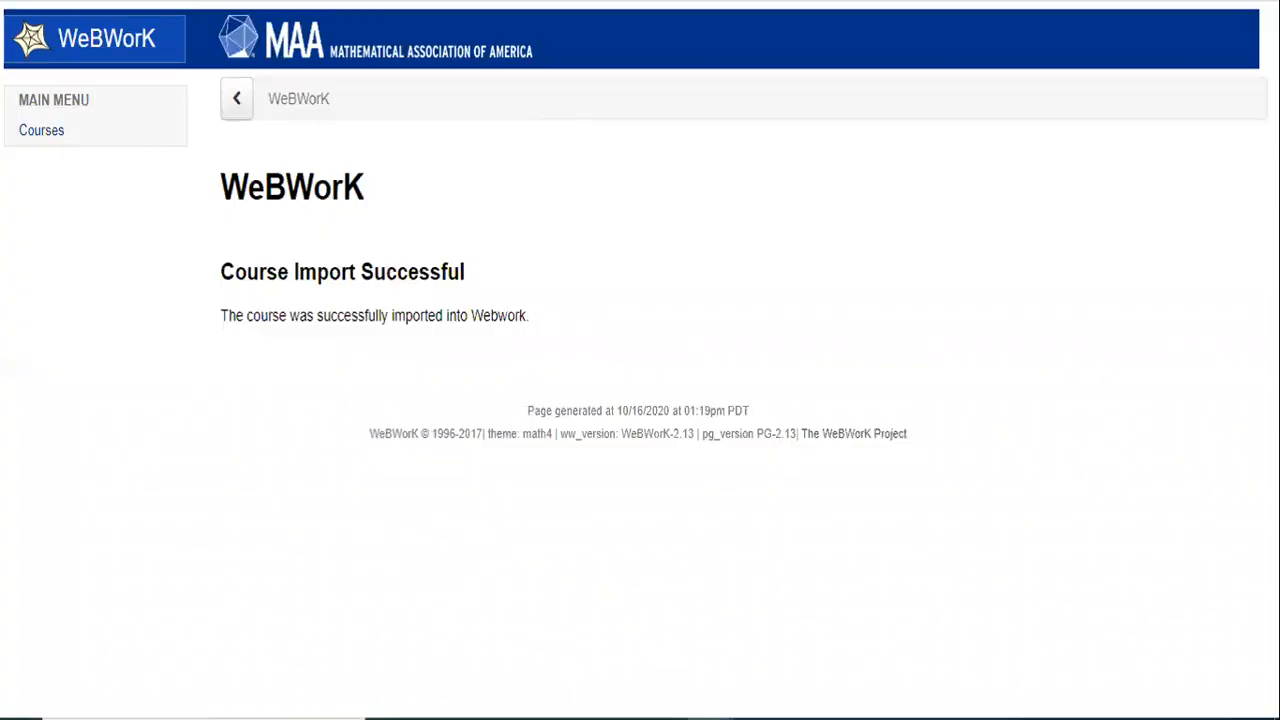
pyautogui.press('Right')
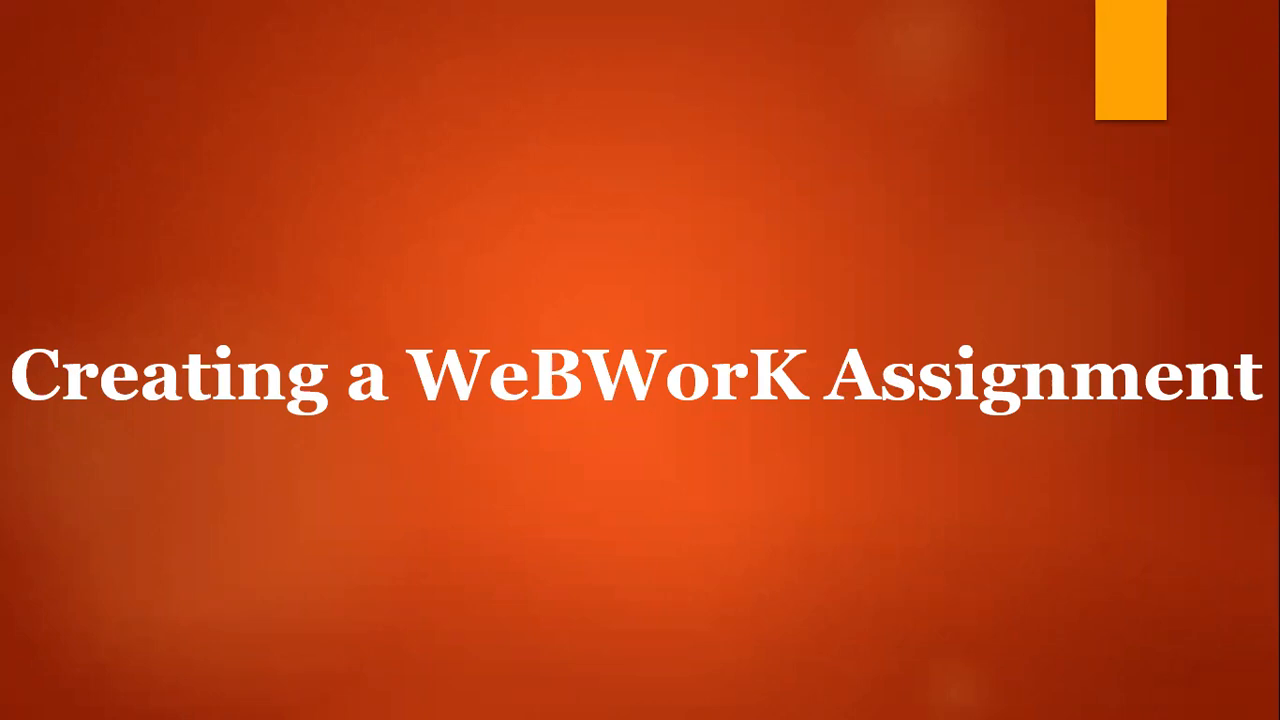
# Return to the browser, close the WeBWorK page, and relaunch WeBWorK from the reloaded Canvas assignment
pyautogui.press('Tab')
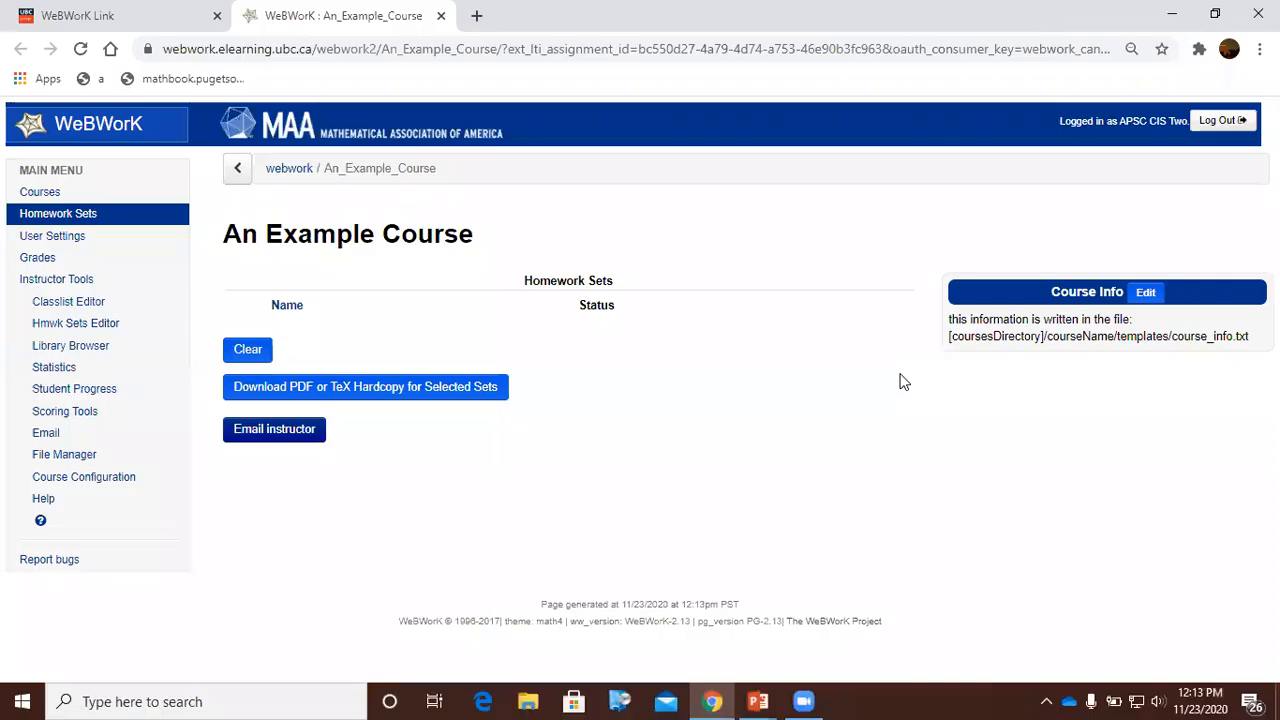
pyautogui.click(439, 17)
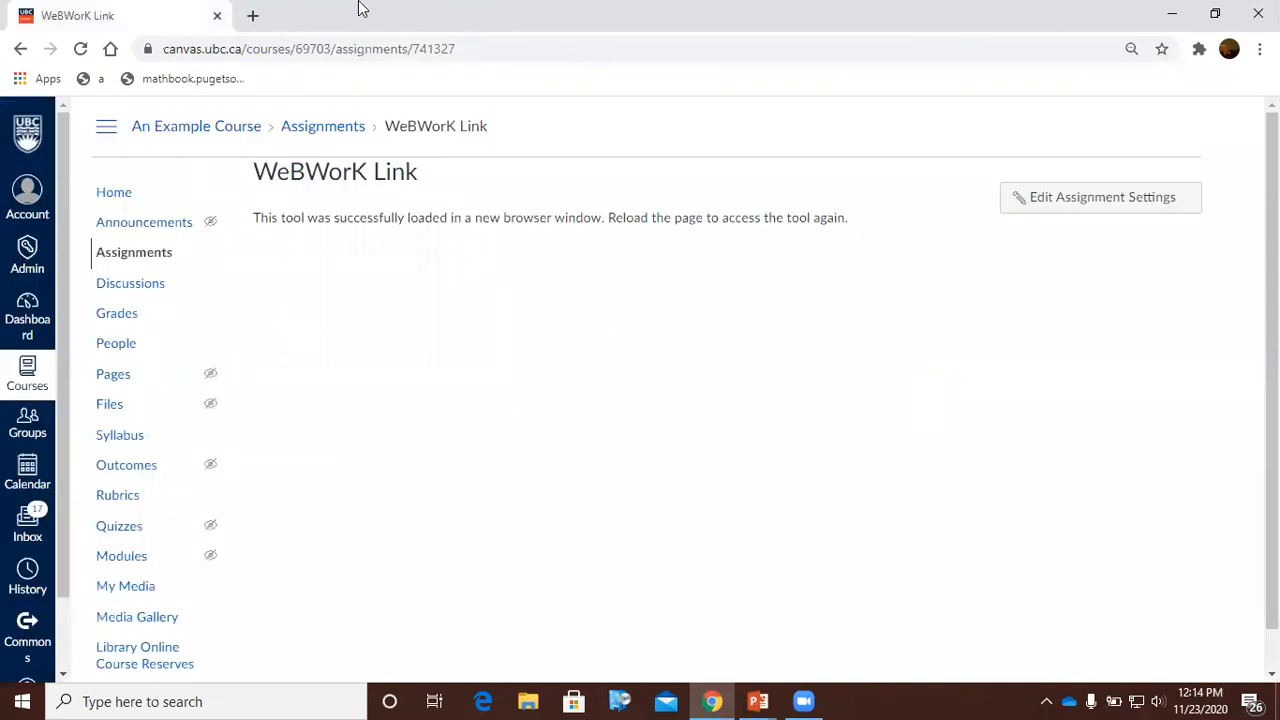
pyautogui.click(81, 49)
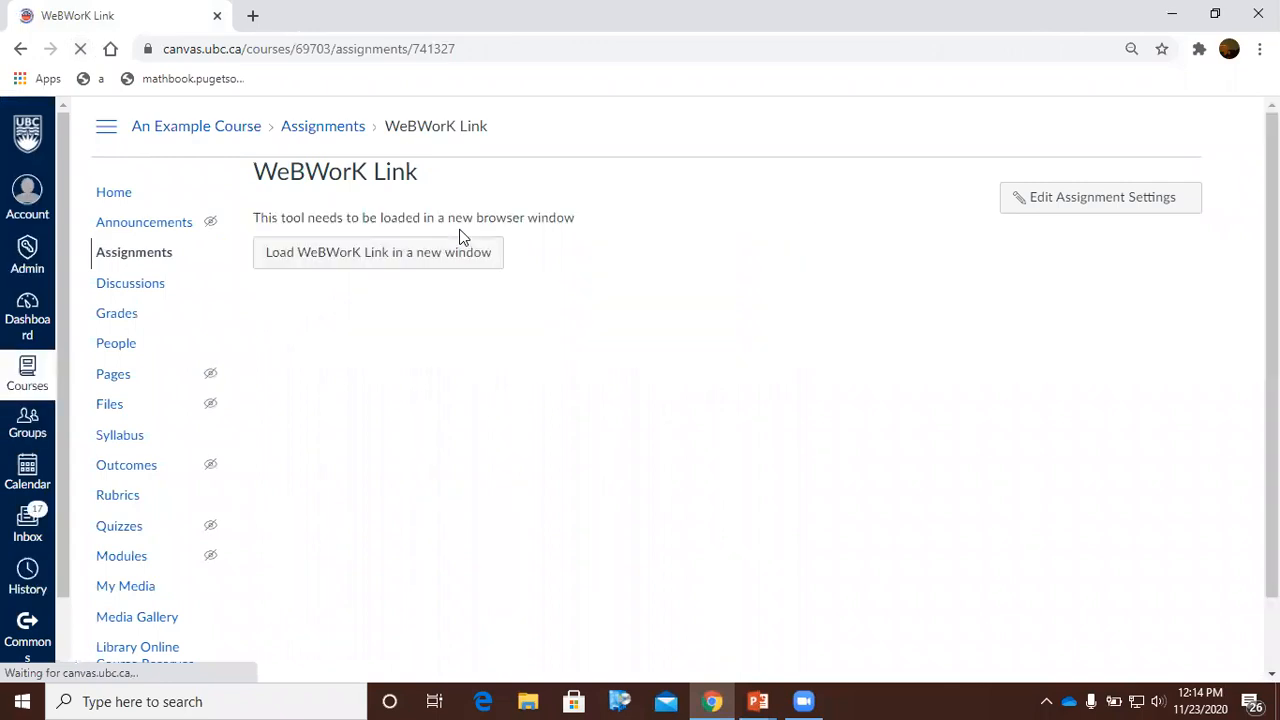
pyautogui.click(428, 262)
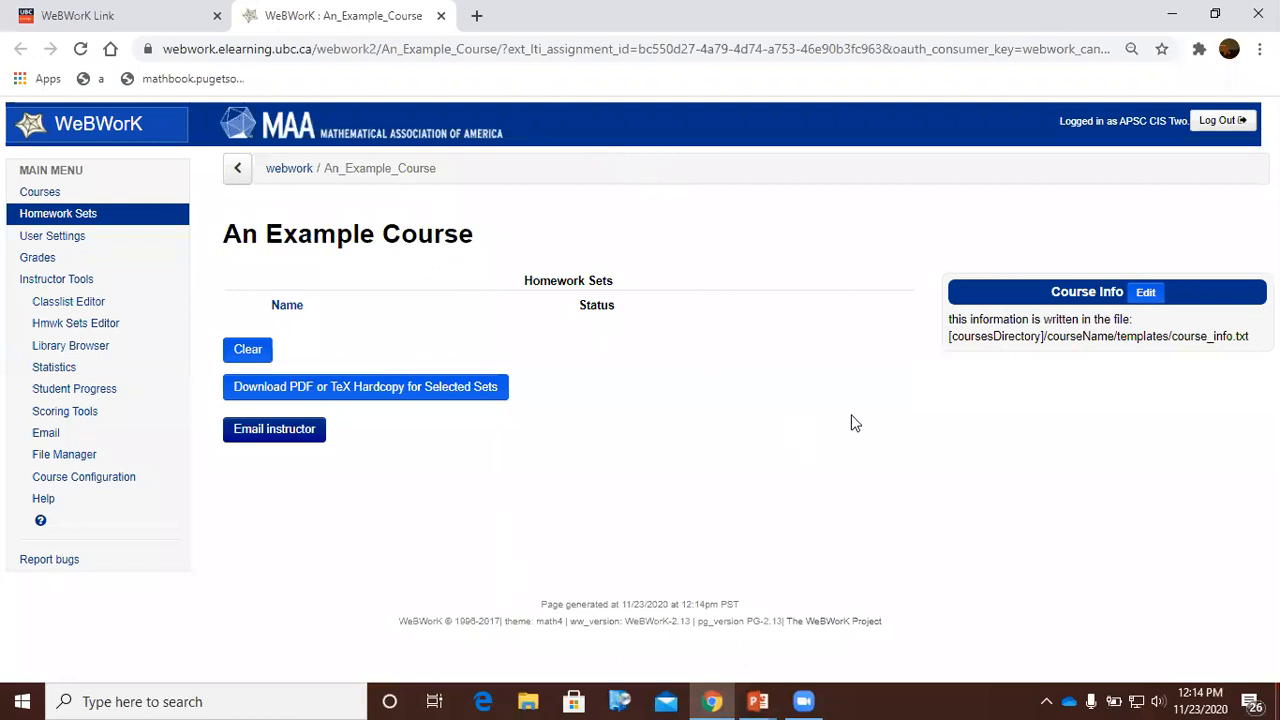
# Open the form for creating a new set in the Hmwk Sets Editor of An Example Course
pyautogui.tripleClick(307, 232)
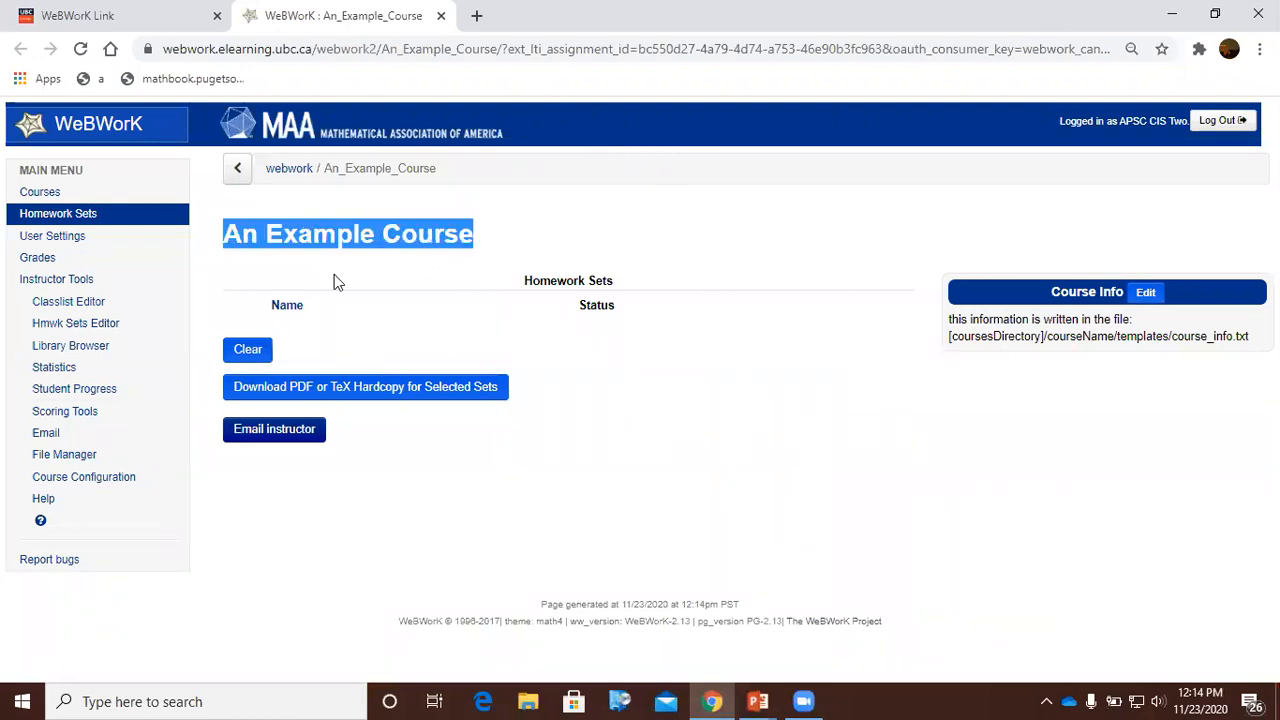
pyautogui.click(500, 229)
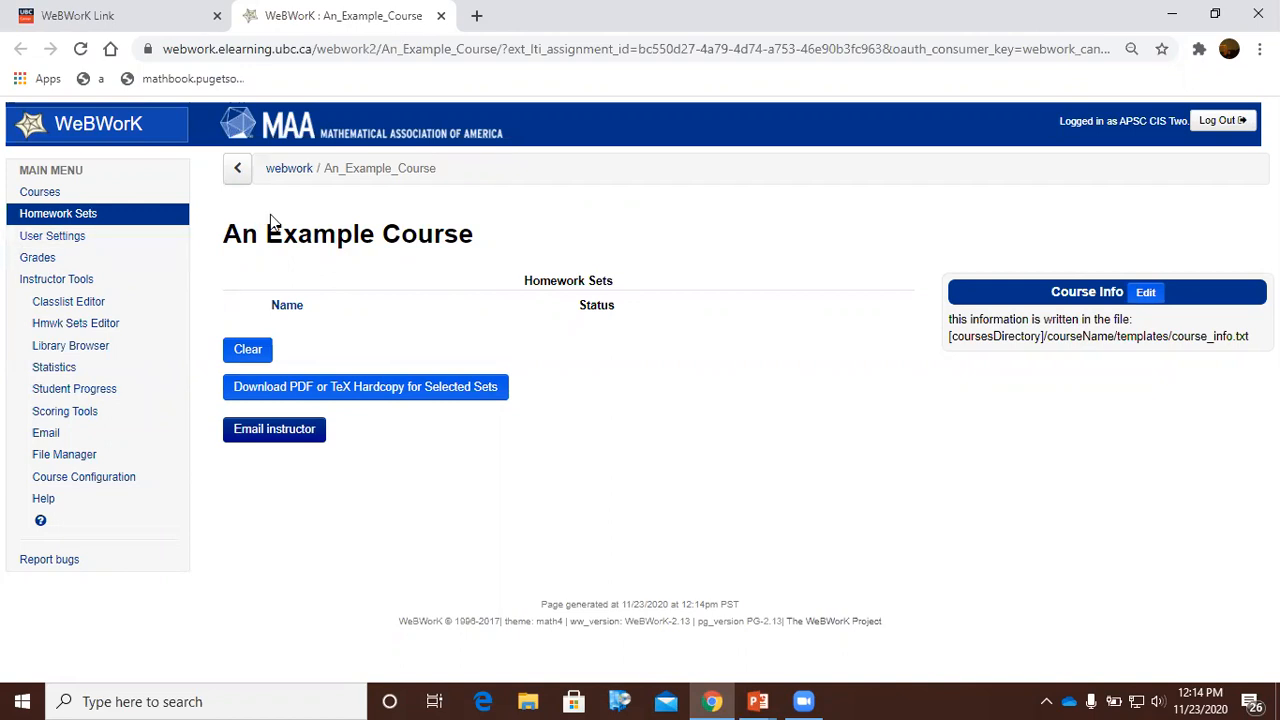
pyautogui.click(97, 328)
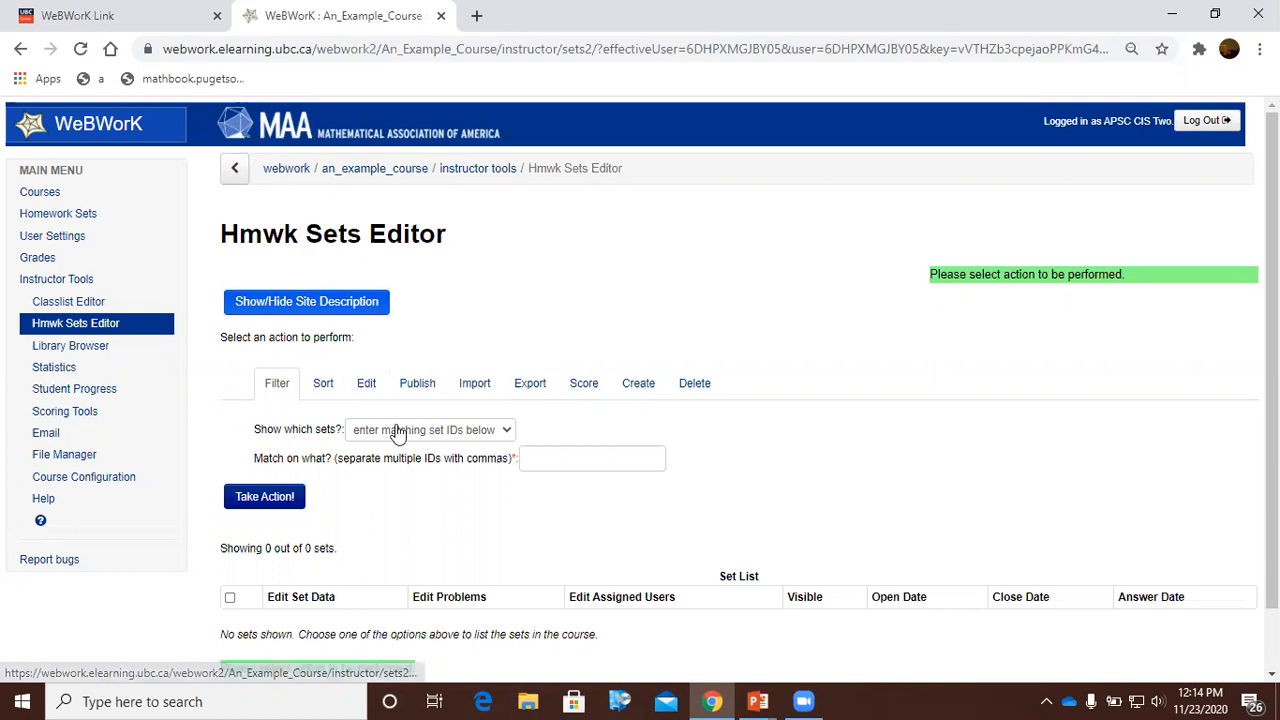
pyautogui.click(636, 390)
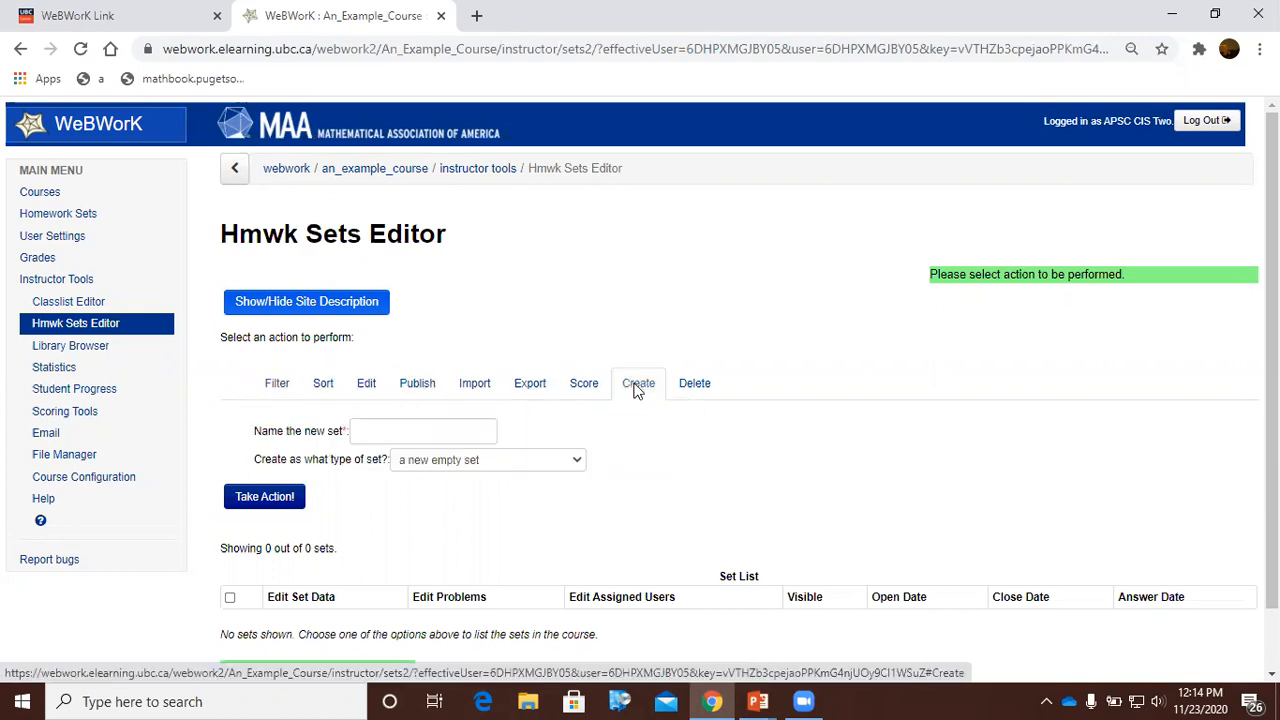
# Create a new empty homework set named ASN1
pyautogui.click(481, 431)
pyautogui.write('AS')
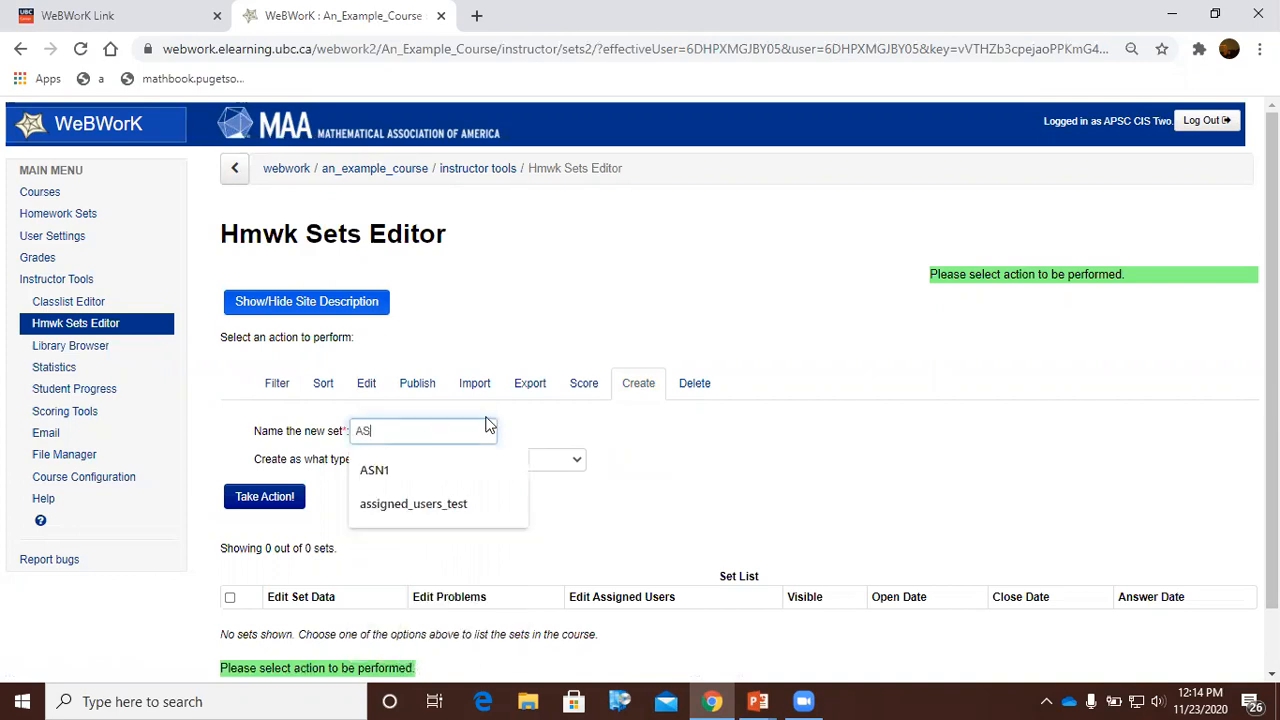
pyautogui.write('N1')
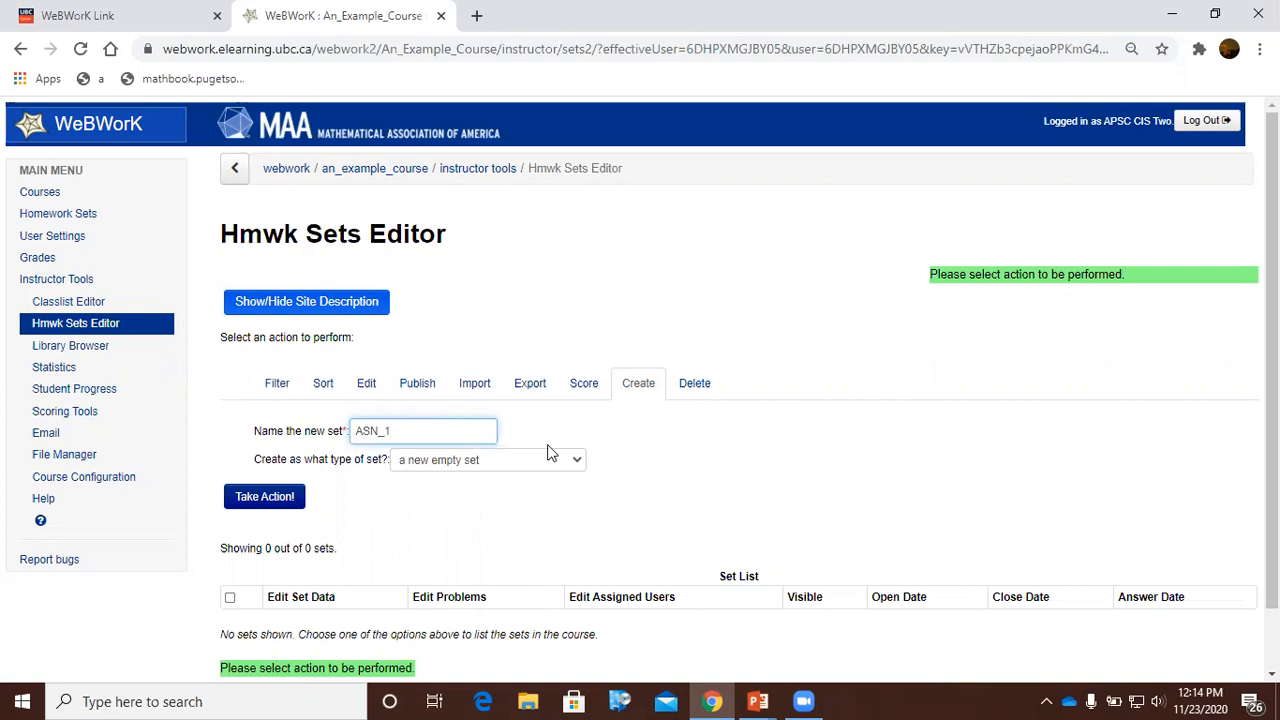
pyautogui.press('BackSpace')
pyautogui.press('BackSpace')
pyautogui.write('1')
pyautogui.click(520, 461)
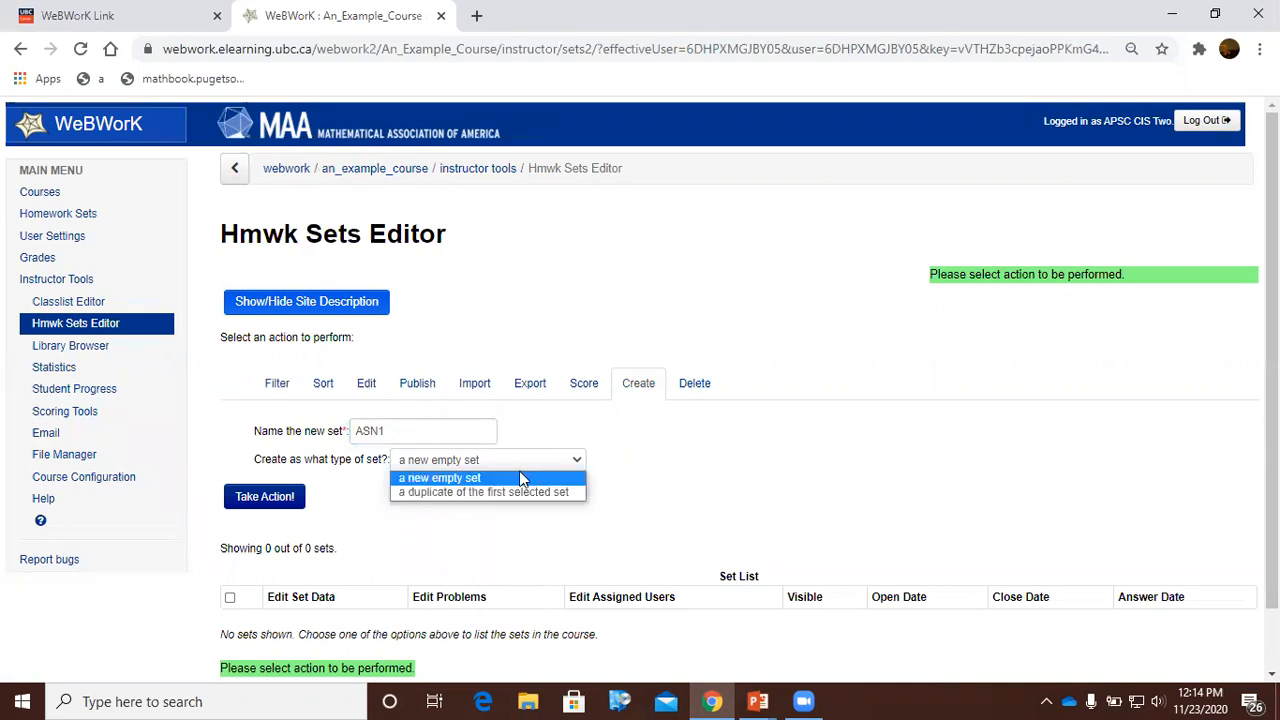
pyautogui.click(576, 480)
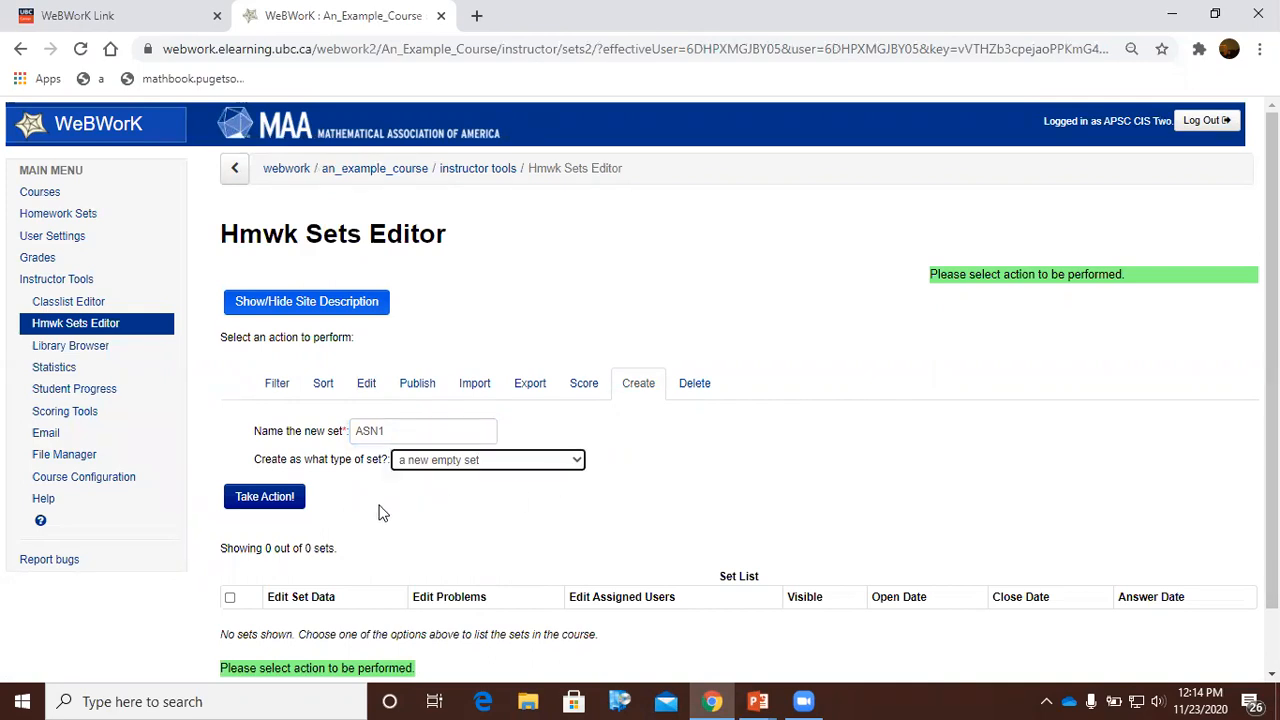
pyautogui.click(302, 505)
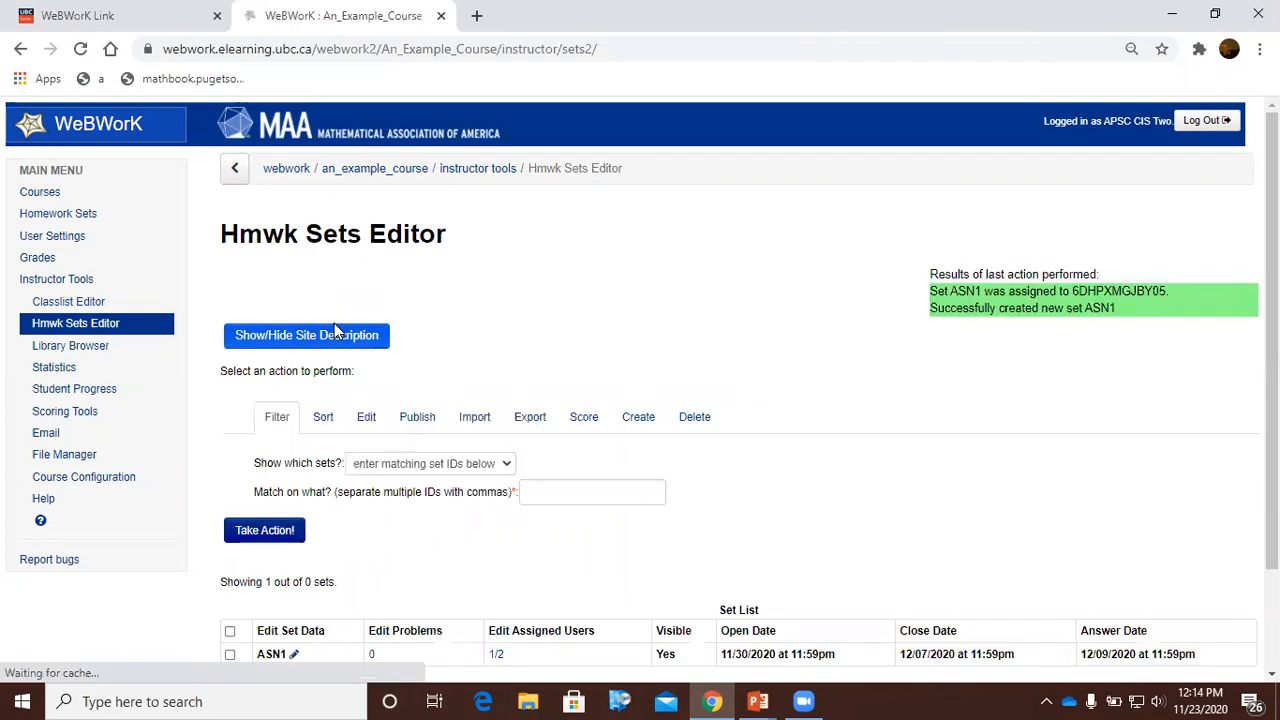
# Assign the ASN1 set to all current users and save the assignment
pyautogui.scroll(-2, 332, 315)
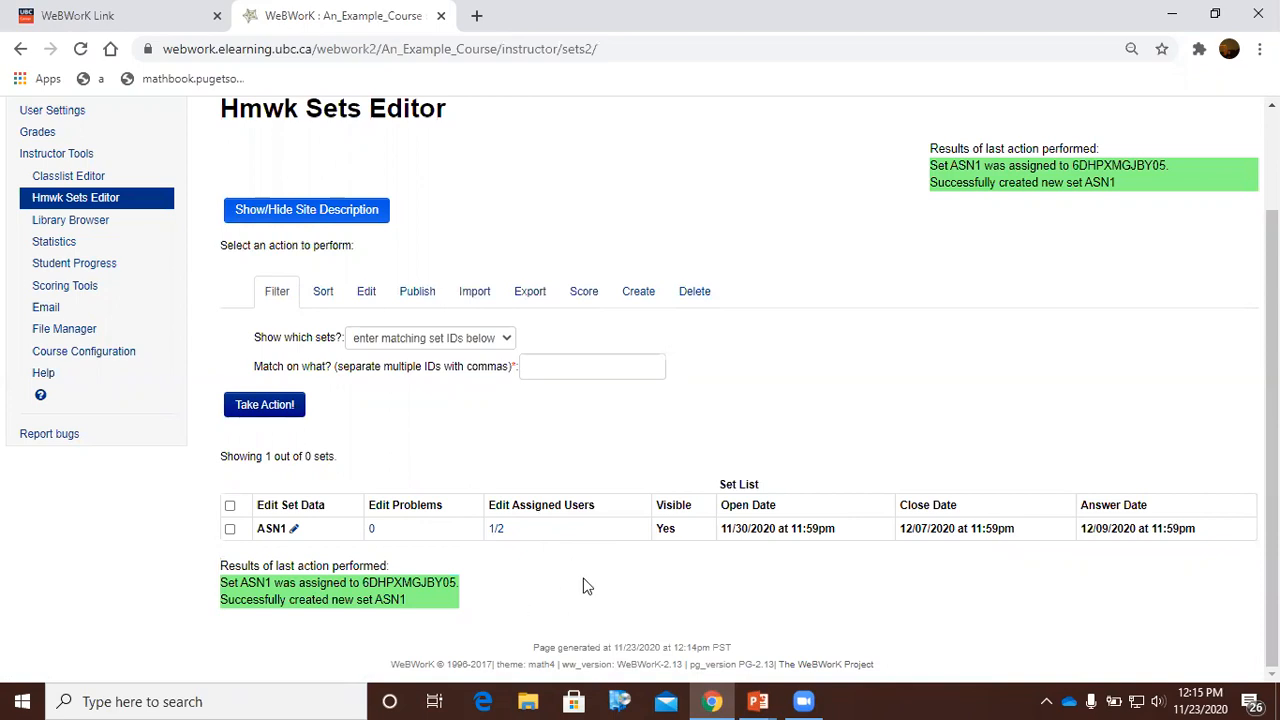
pyautogui.click(497, 531)
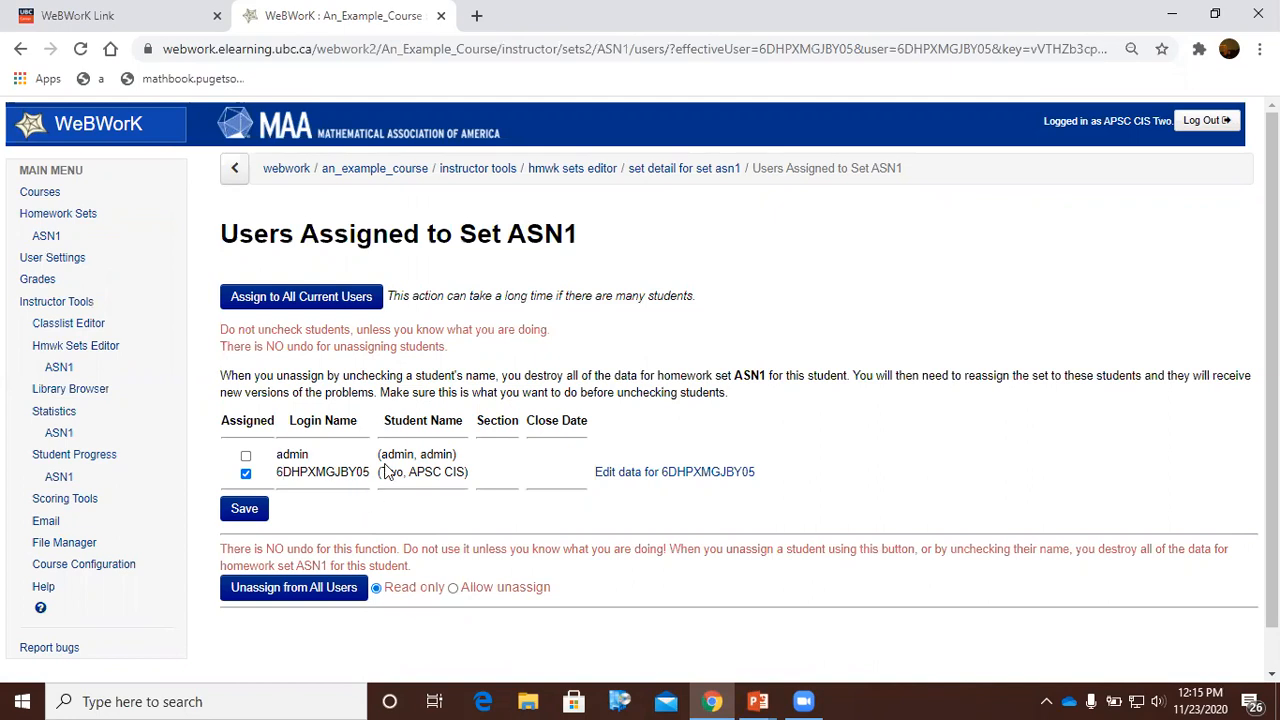
pyautogui.click(336, 302)
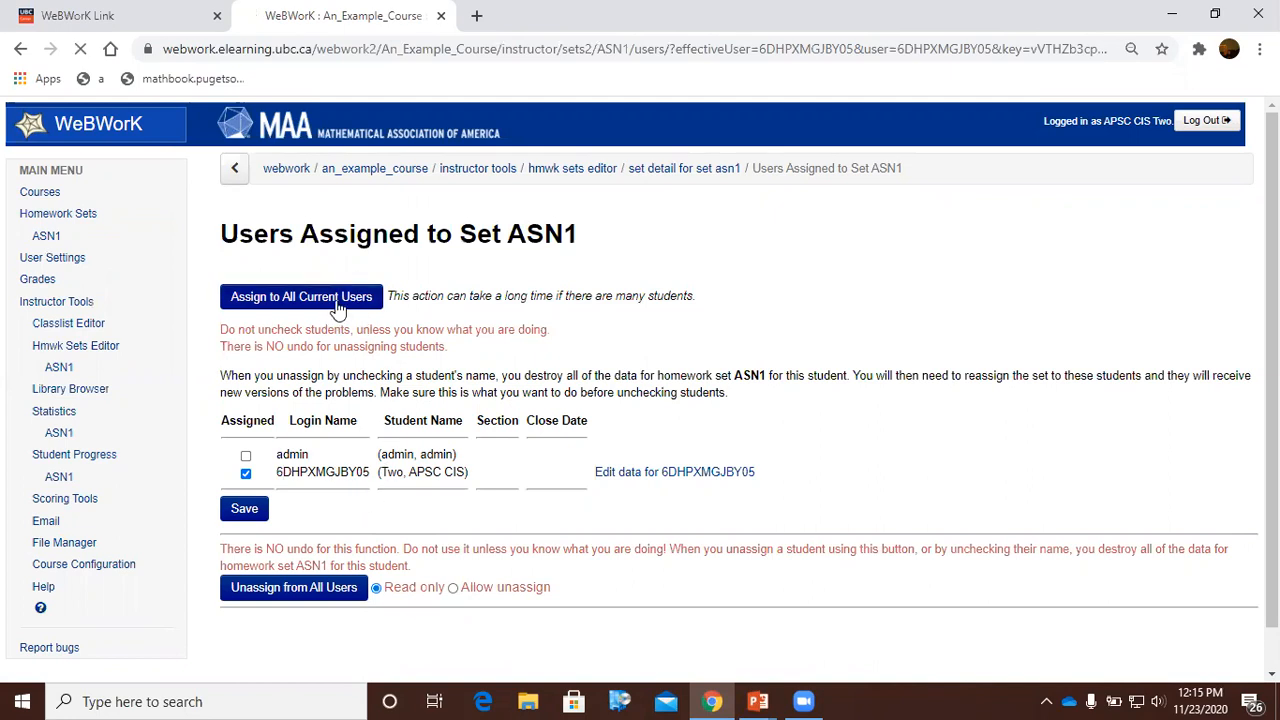
pyautogui.click(222, 526)
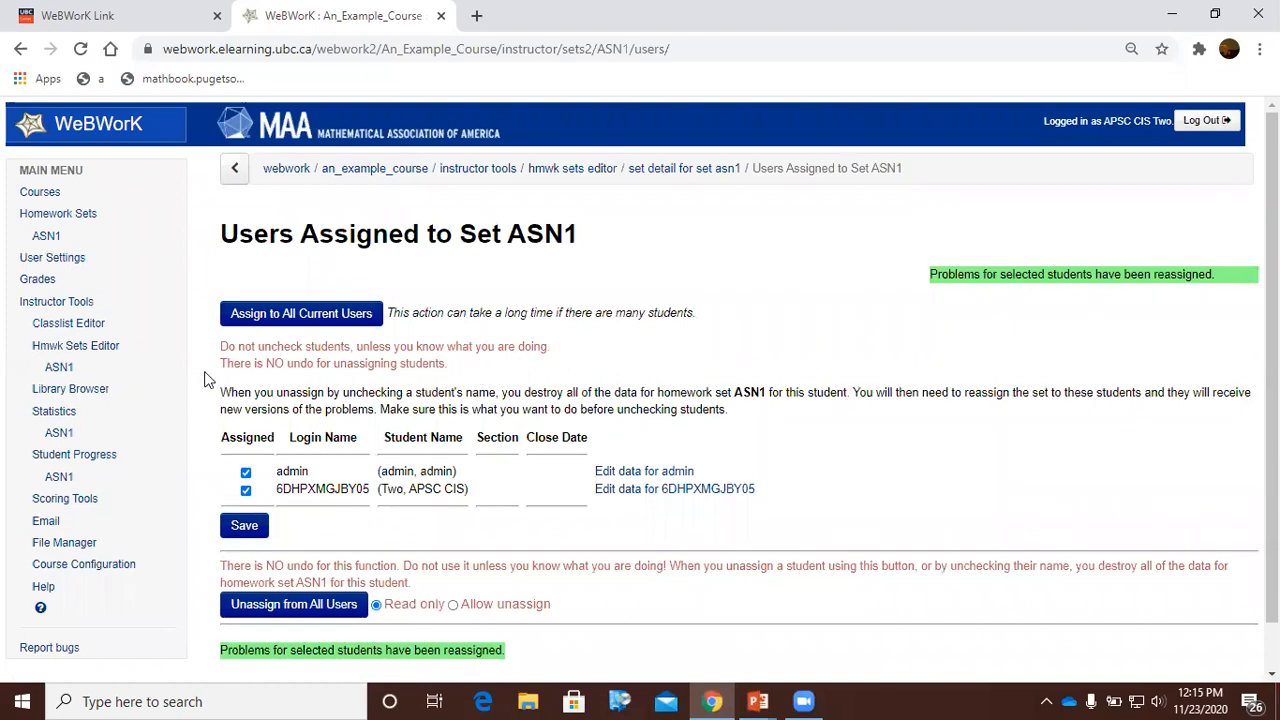
# Return to the Hmwk Sets Editor and open the set detail page of ASN1 through its problem count
pyautogui.click(125, 350)
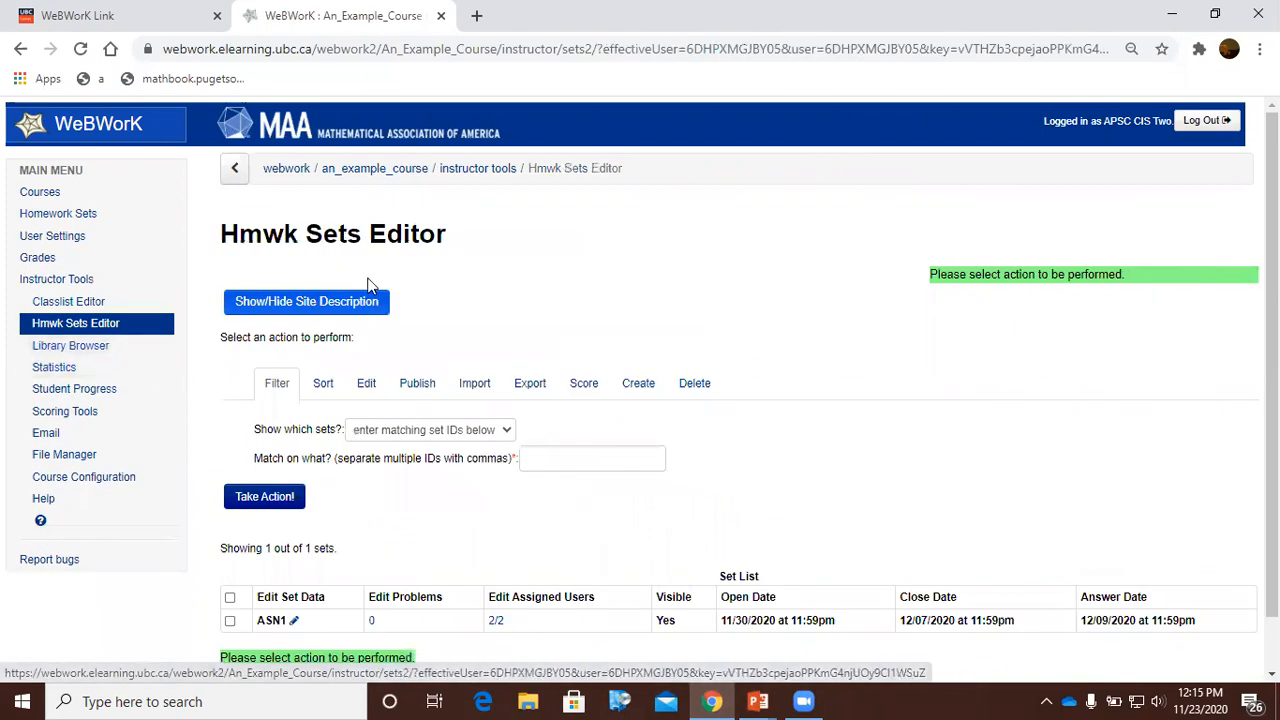
pyautogui.scroll(-1, 369, 283)
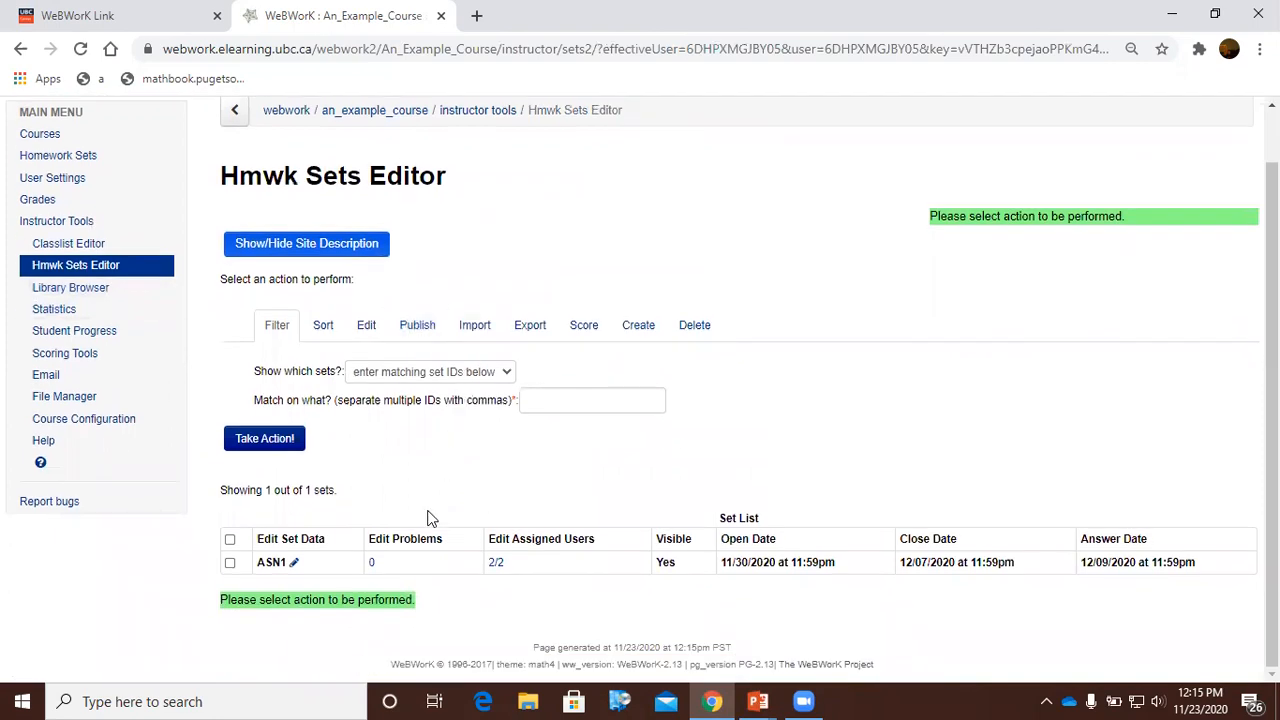
pyautogui.click(373, 565)
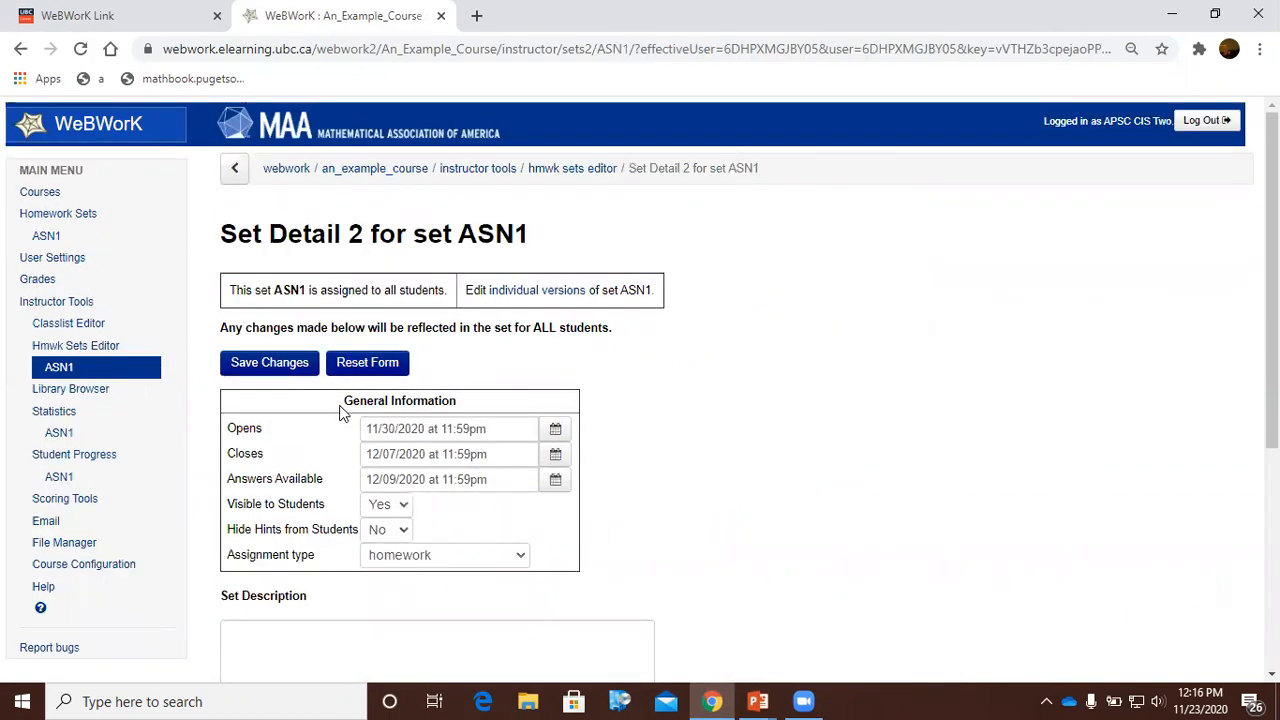
pyautogui.moveTo(344, 400); pyautogui.dragTo(474, 392)
pyautogui.click(474, 390)
# Enter Demo as the set description of ASN1
pyautogui.scroll(-2, 474, 390)
pyautogui.scroll(-1, 476, 396)
pyautogui.click(479, 368)
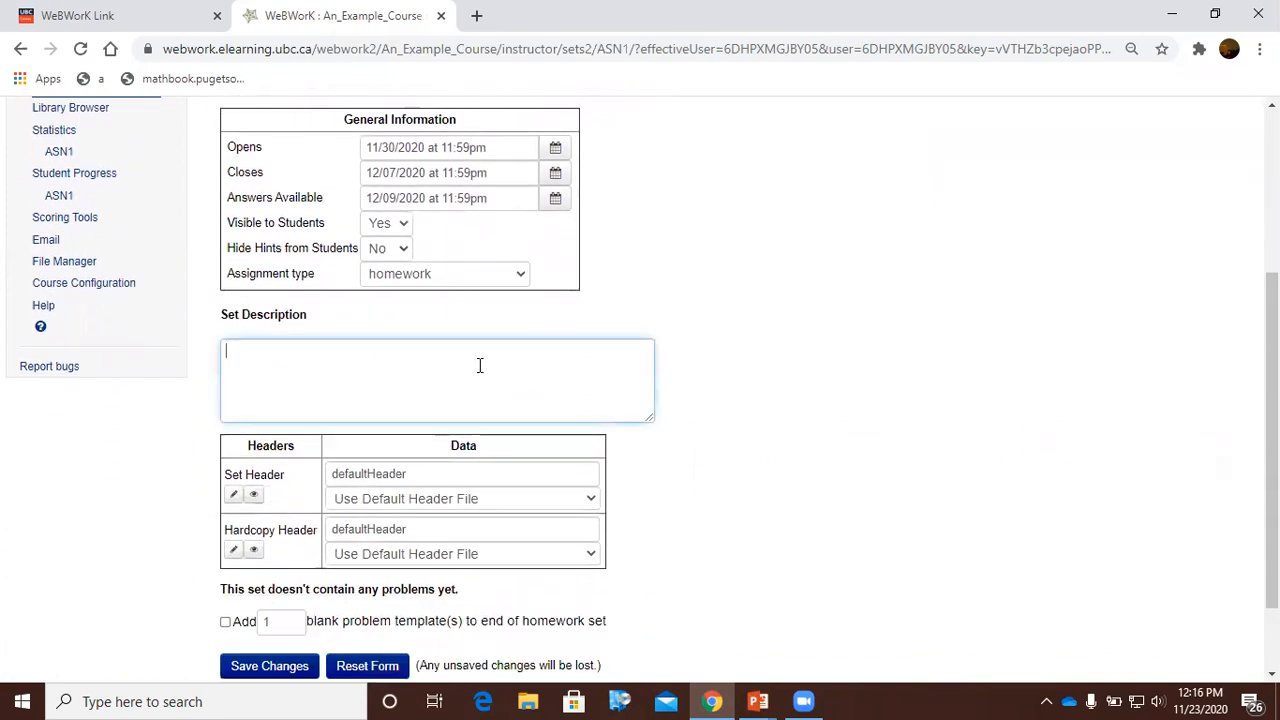
pyautogui.write('Demo')
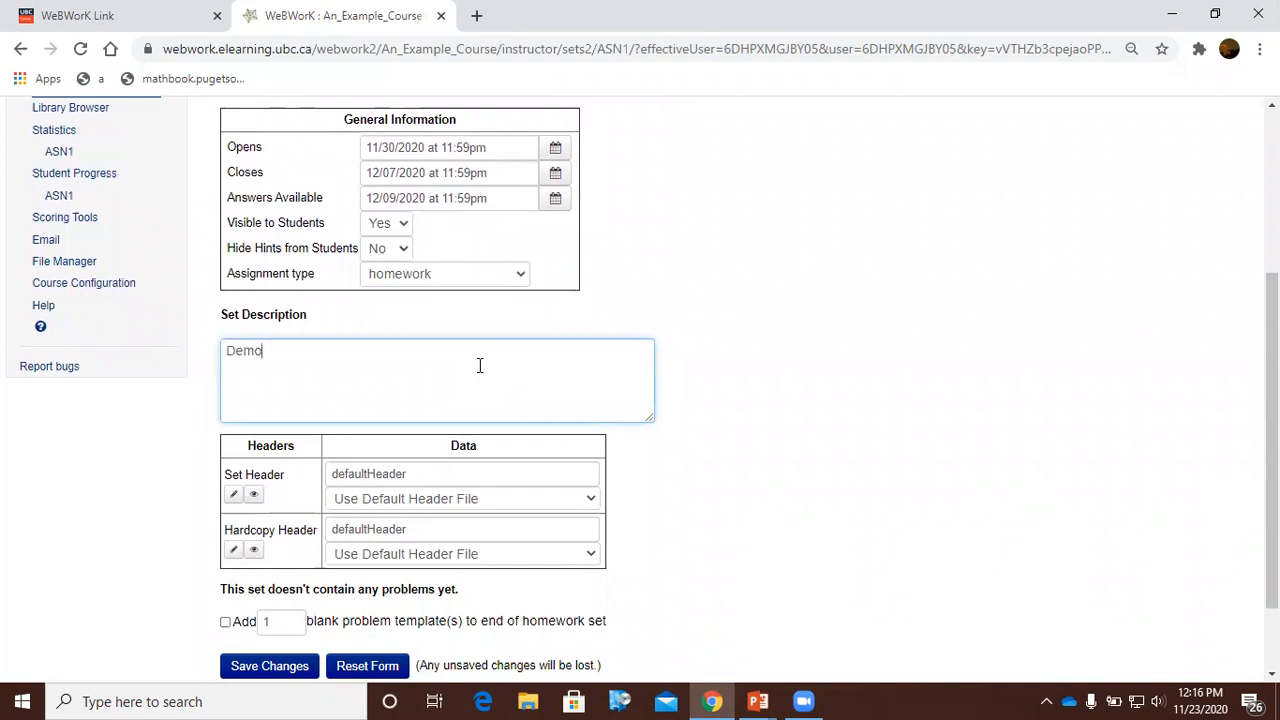
pyautogui.click(826, 318)
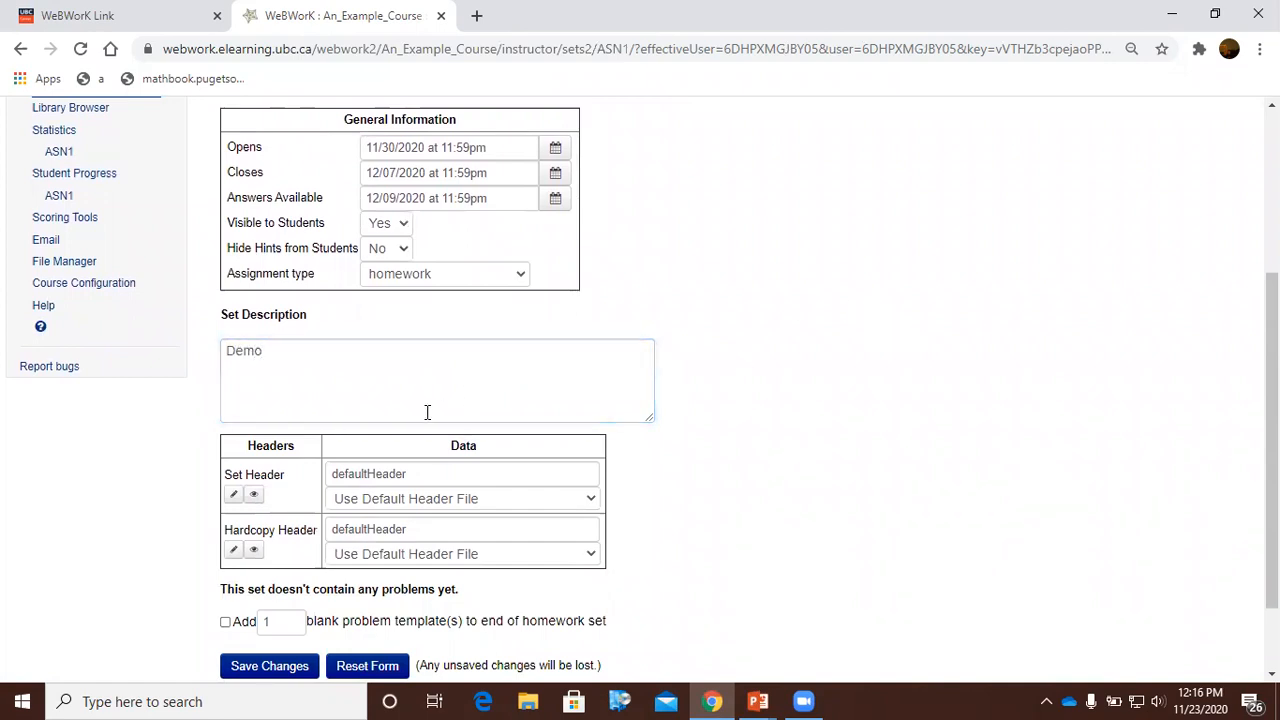
# Add 2 blank problem templates to the end of the homework set and save the changes
pyautogui.scroll(-1, 423, 432)
pyautogui.moveTo(240, 349); pyautogui.dragTo(616, 483)
pyautogui.click(552, 382)
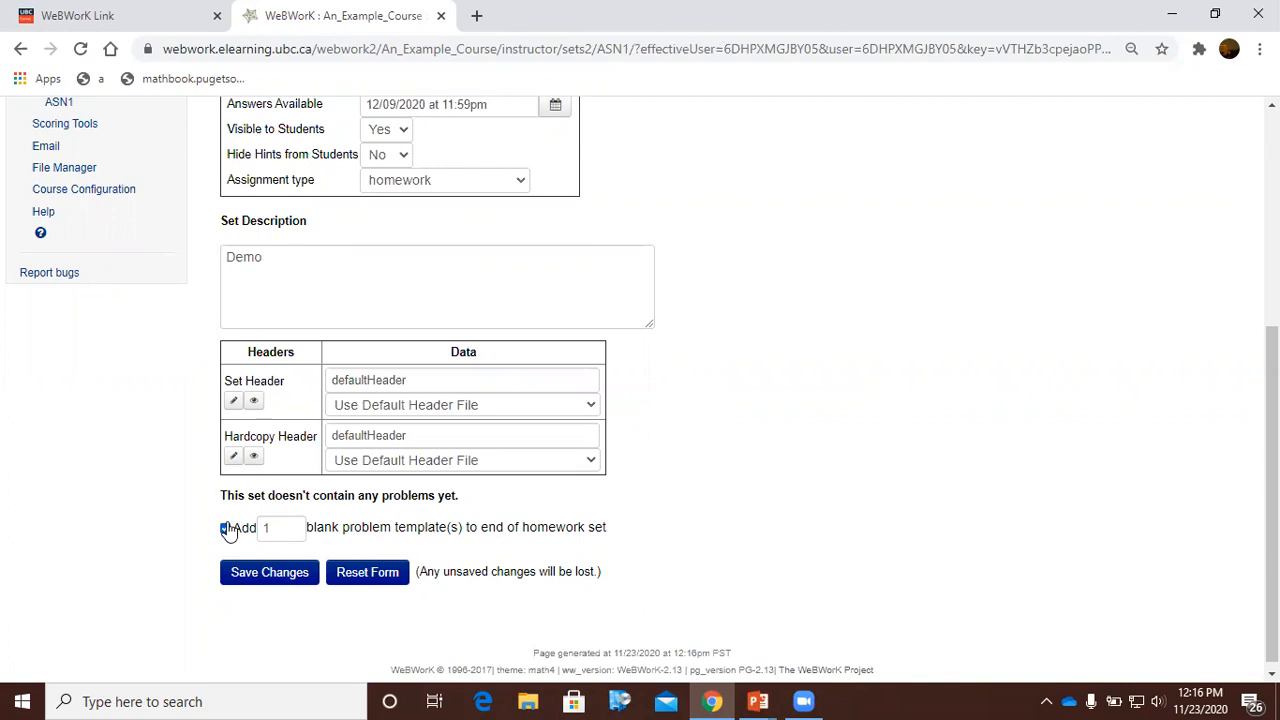
pyautogui.click(285, 527)
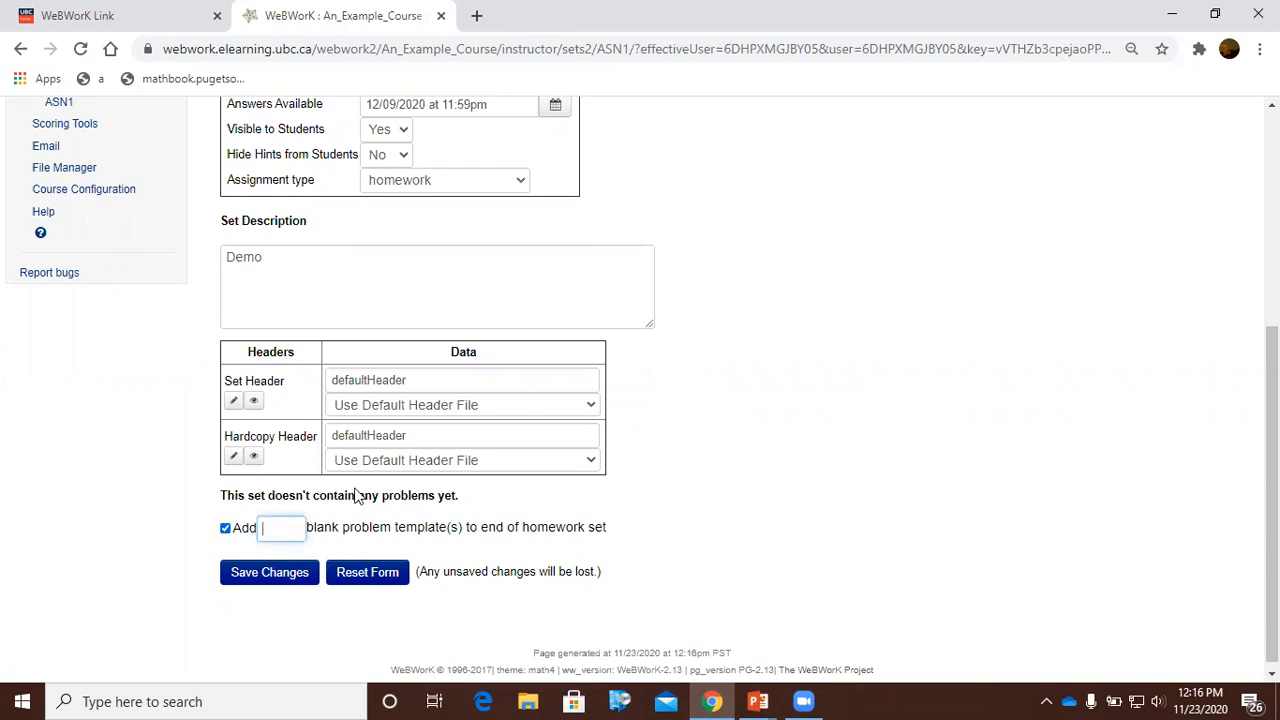
pyautogui.click(290, 578)
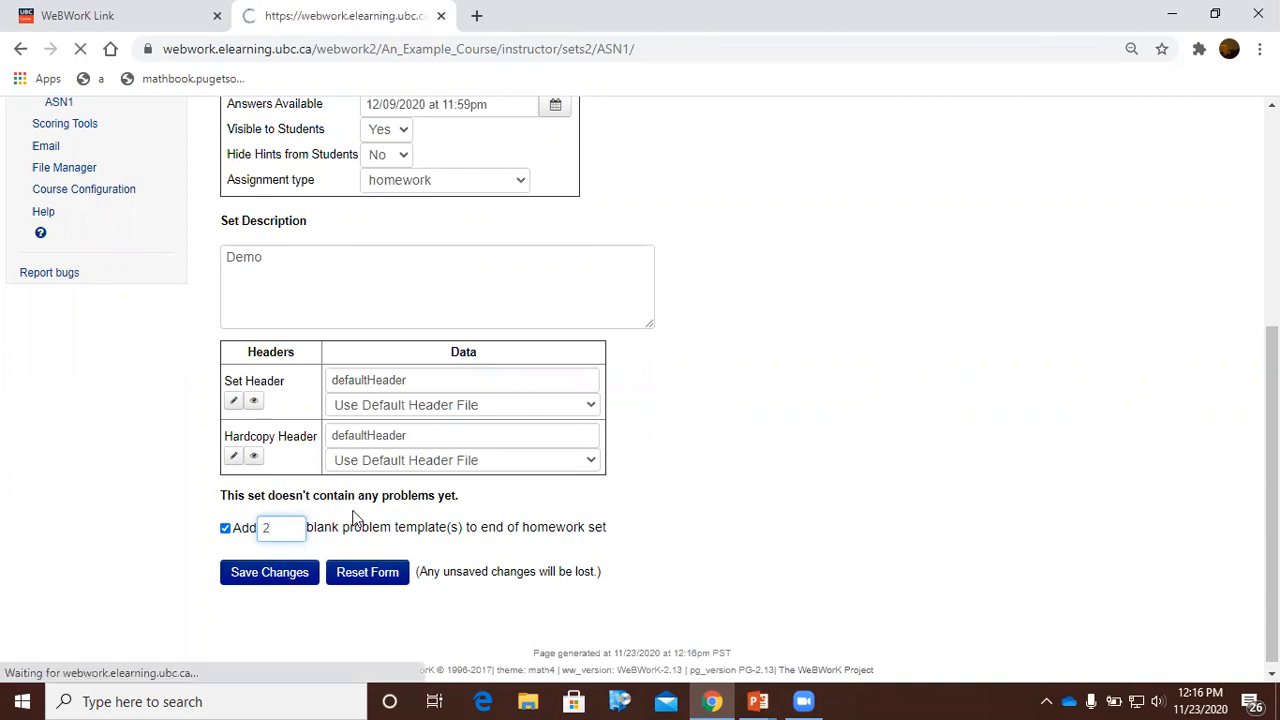
# Check the weights, attempts and source files of the two blank problems added to ASN1
pyautogui.scroll(-8, 349, 512)
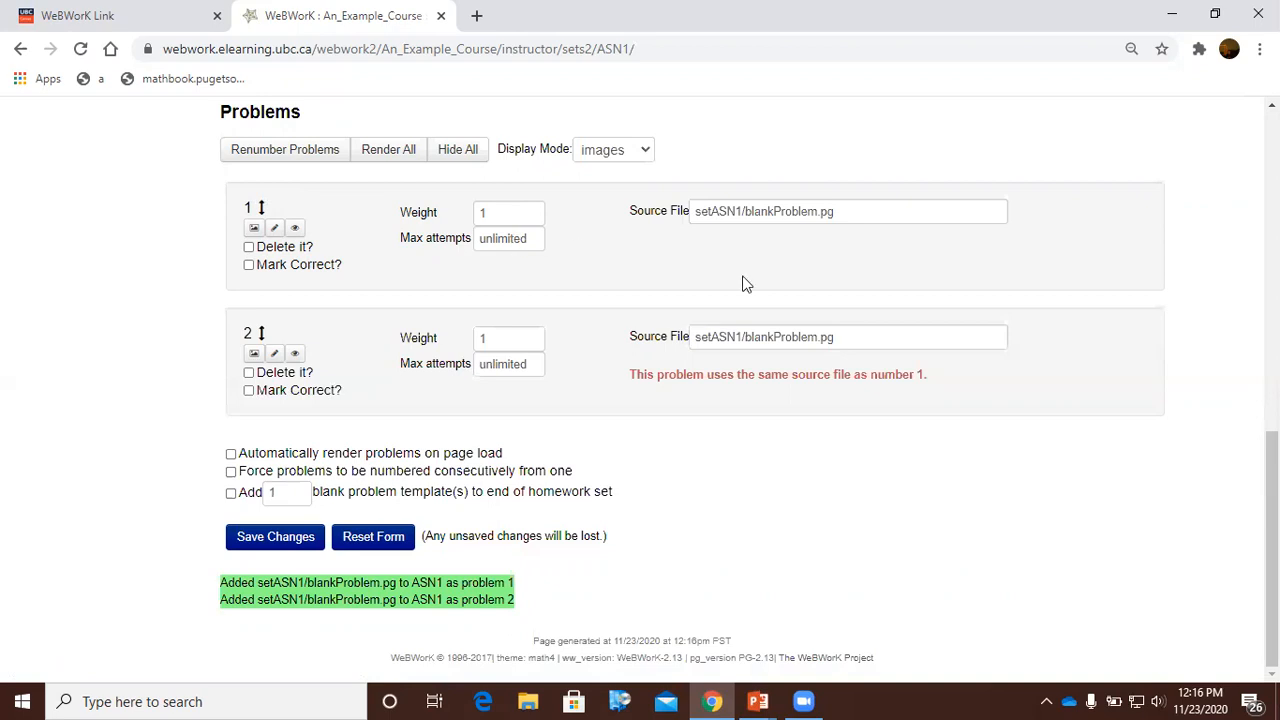
pyautogui.tripleClick(640, 374)
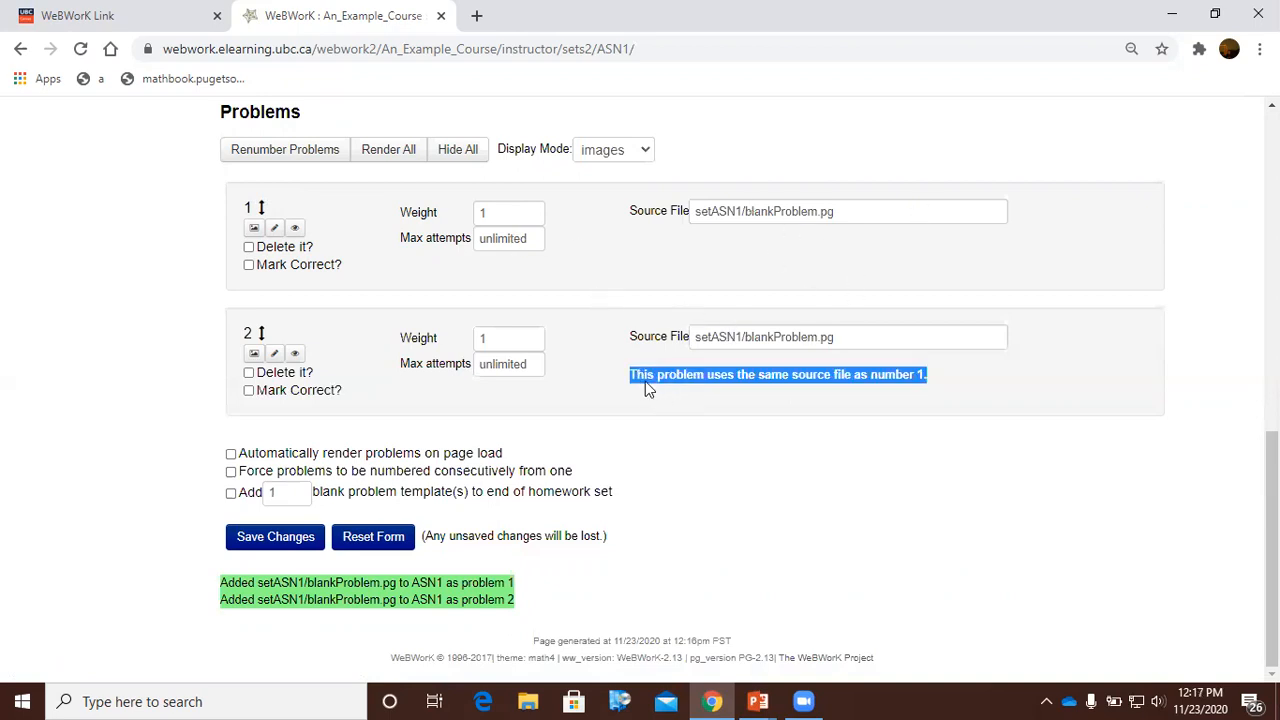
pyautogui.click(942, 378)
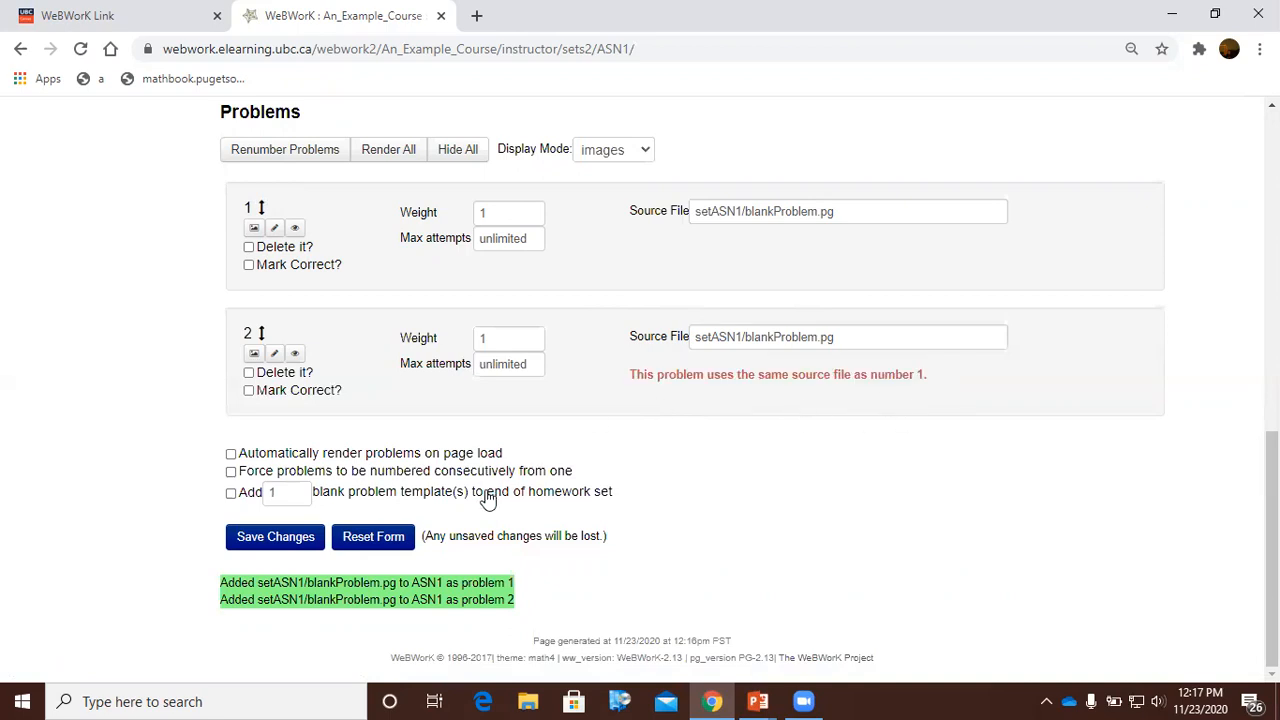
pyautogui.scroll(1, 488, 505)
pyautogui.scroll(7, 484, 515)
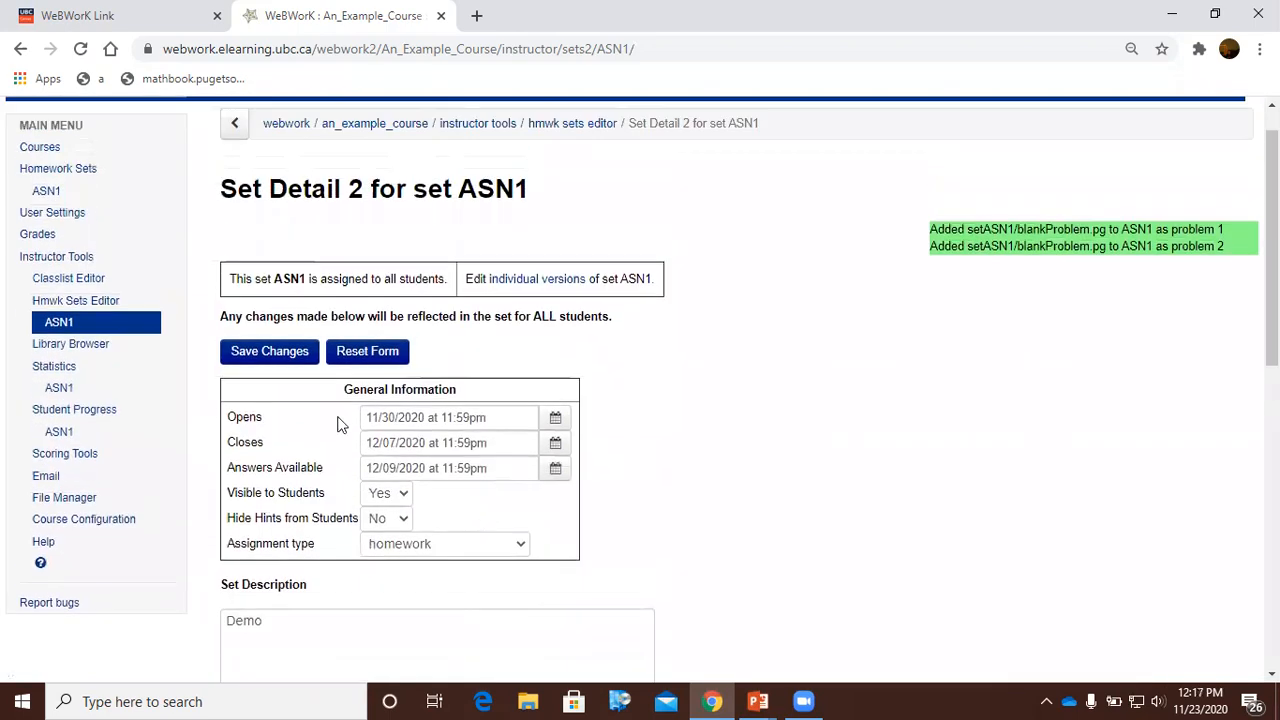
# Review the set's general information, examining the available assignment types and the date when answers become available
pyautogui.tripleClick(372, 389)
pyautogui.scroll(-1, 566, 338)
pyautogui.click(657, 352)
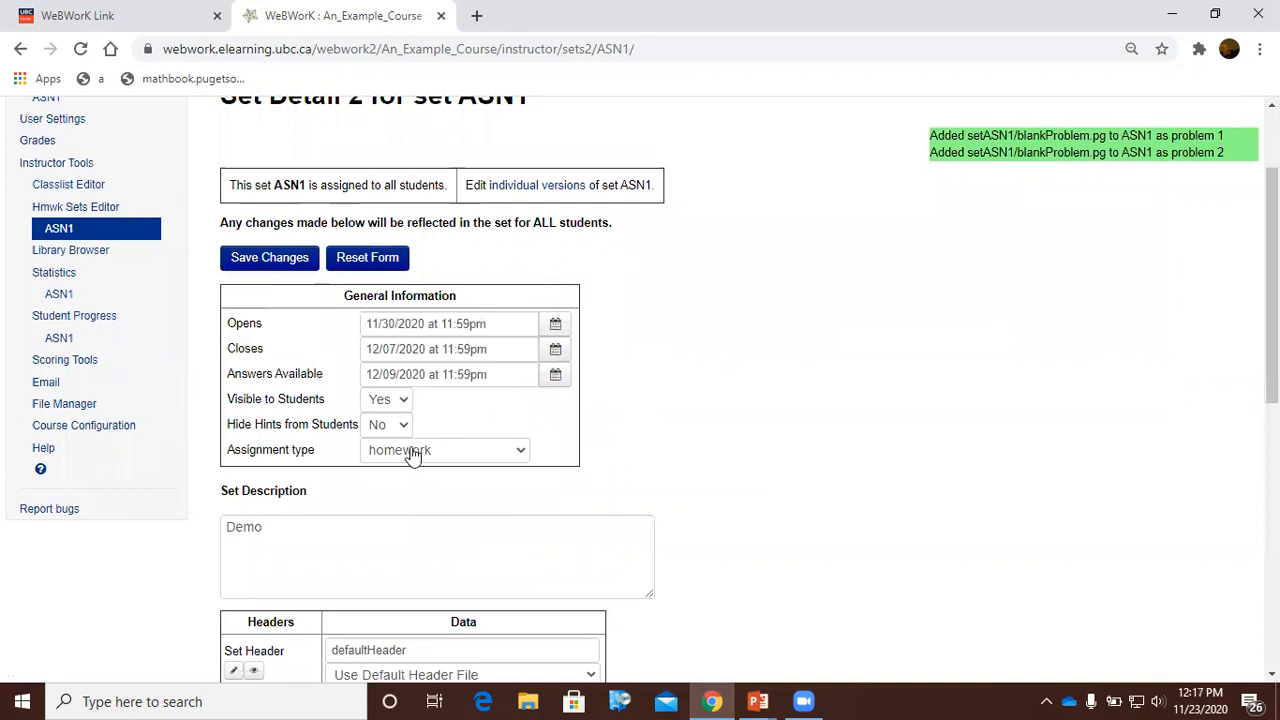
pyautogui.tripleClick(252, 451)
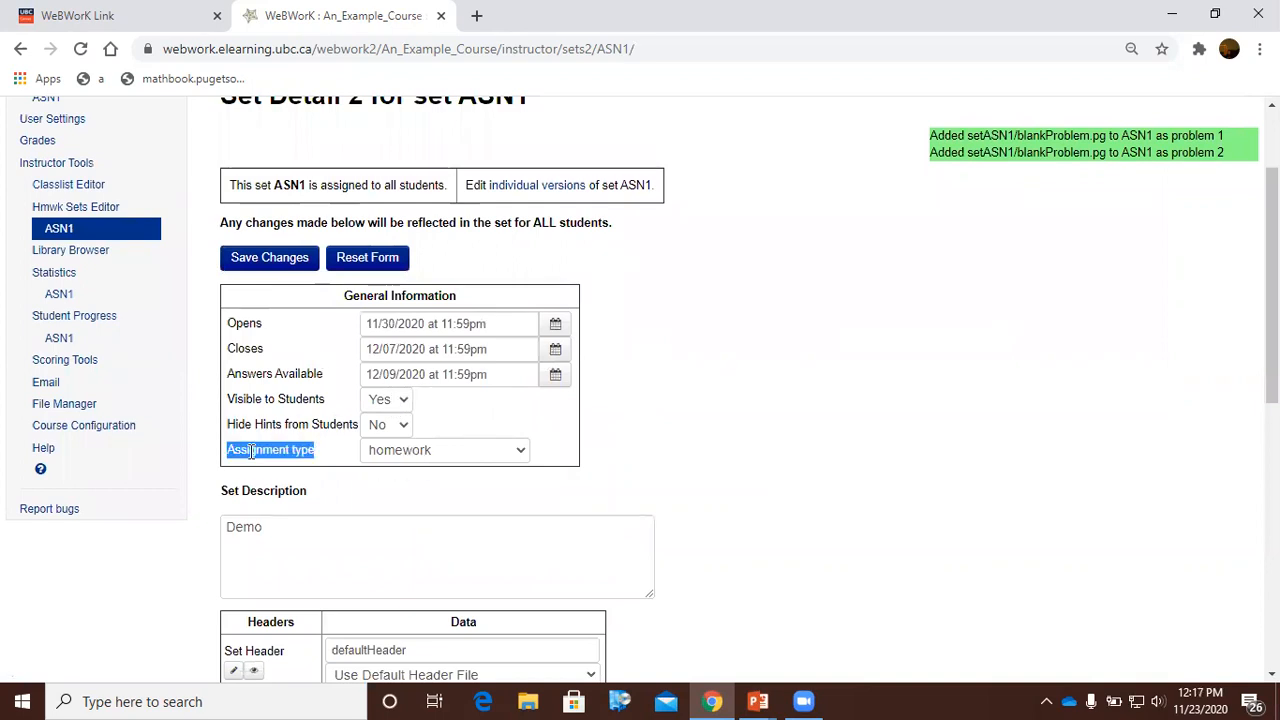
pyautogui.click(421, 455)
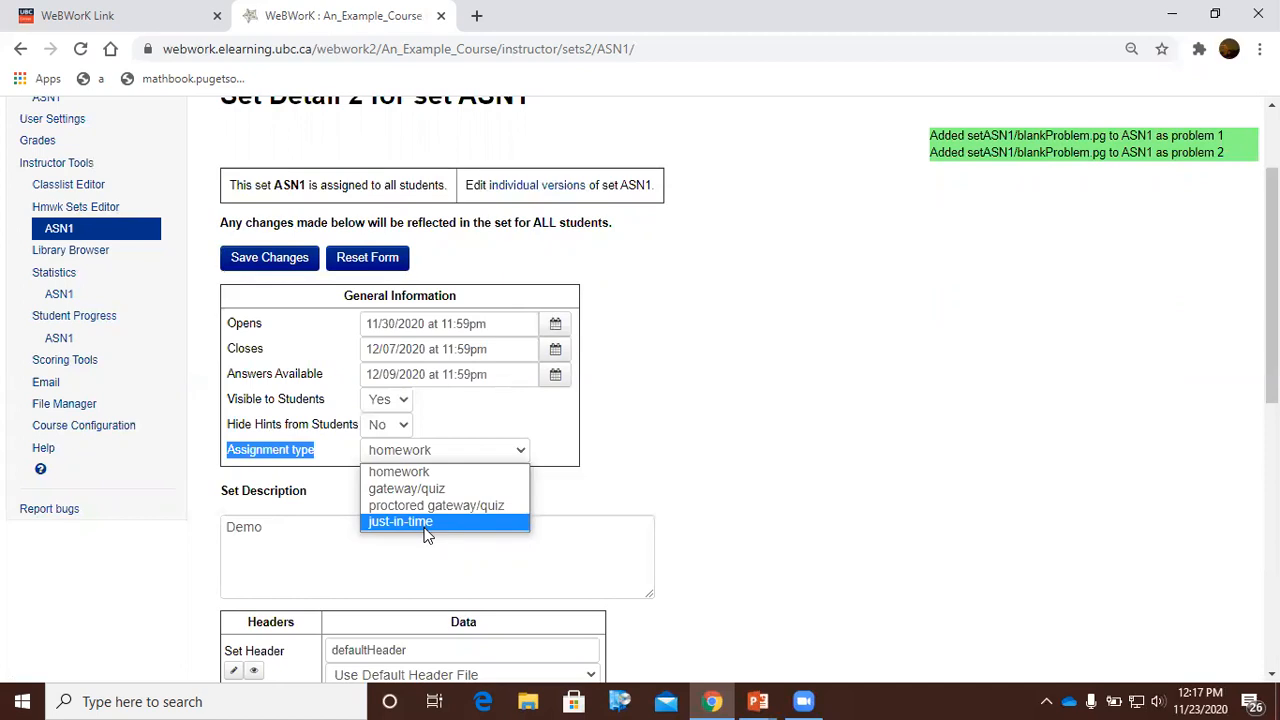
pyautogui.click(639, 478)
pyautogui.click(498, 452)
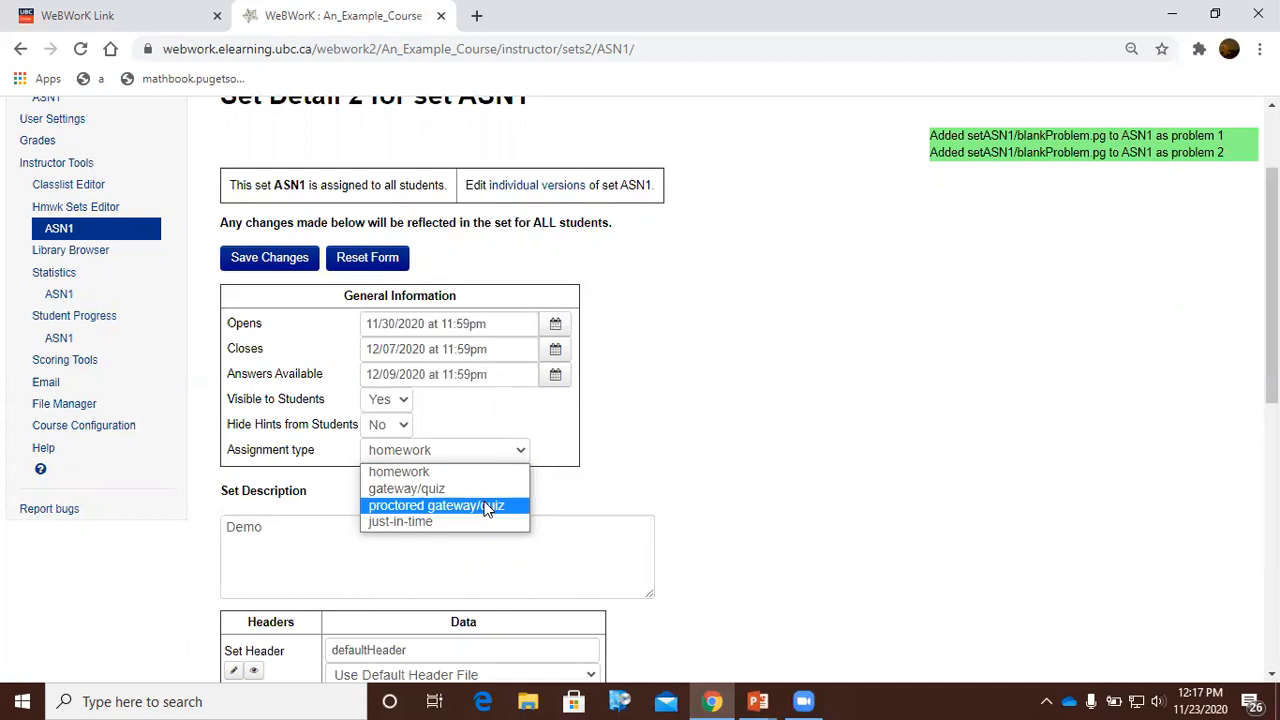
pyautogui.click(649, 467)
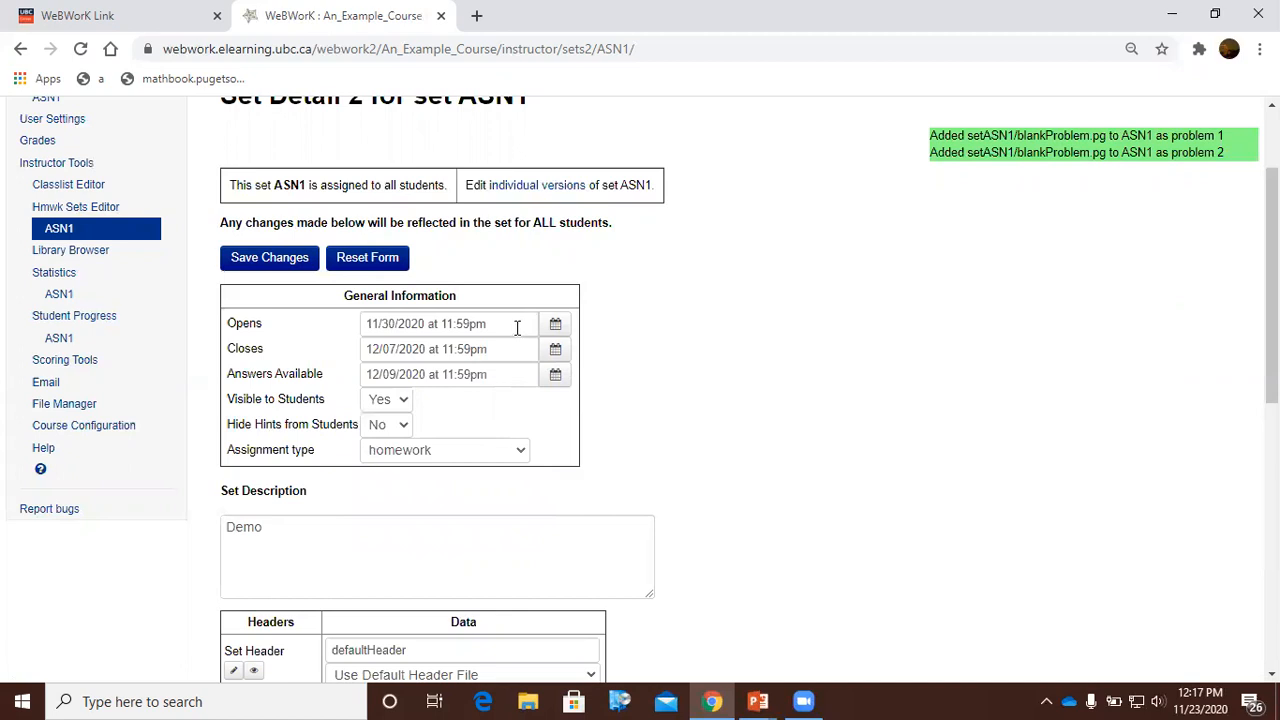
pyautogui.tripleClick(431, 376)
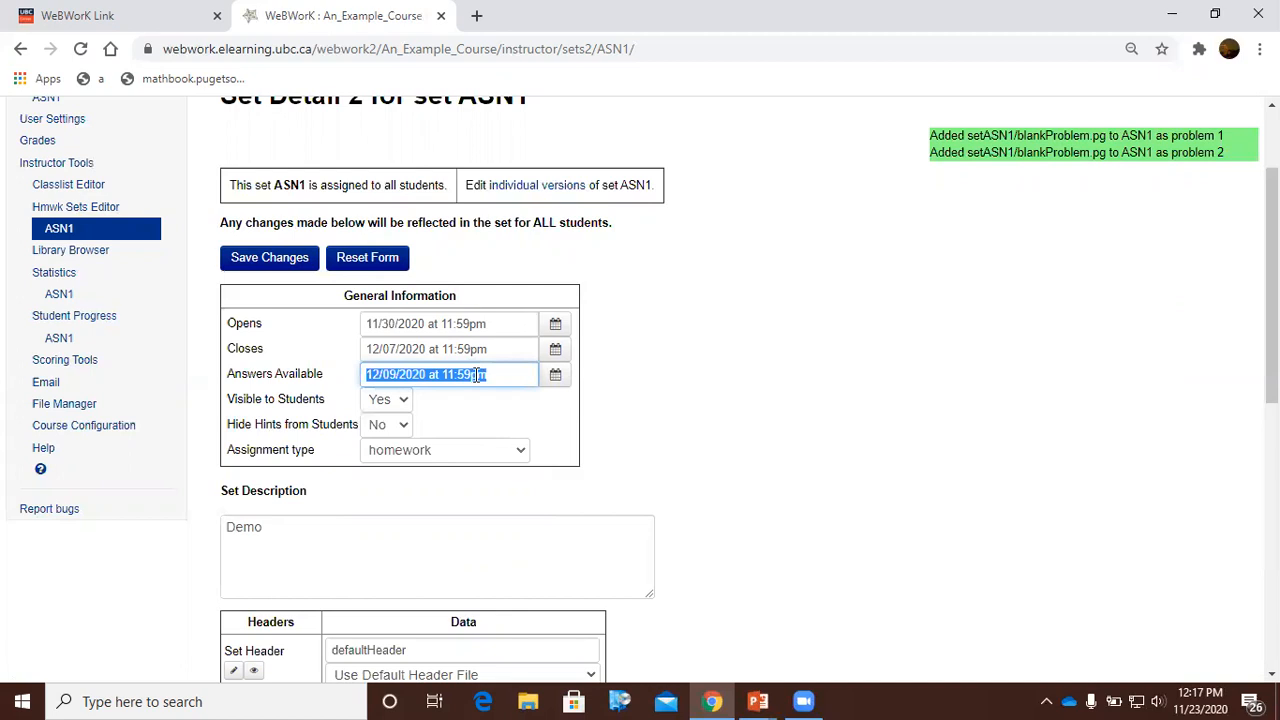
pyautogui.click(476, 375)
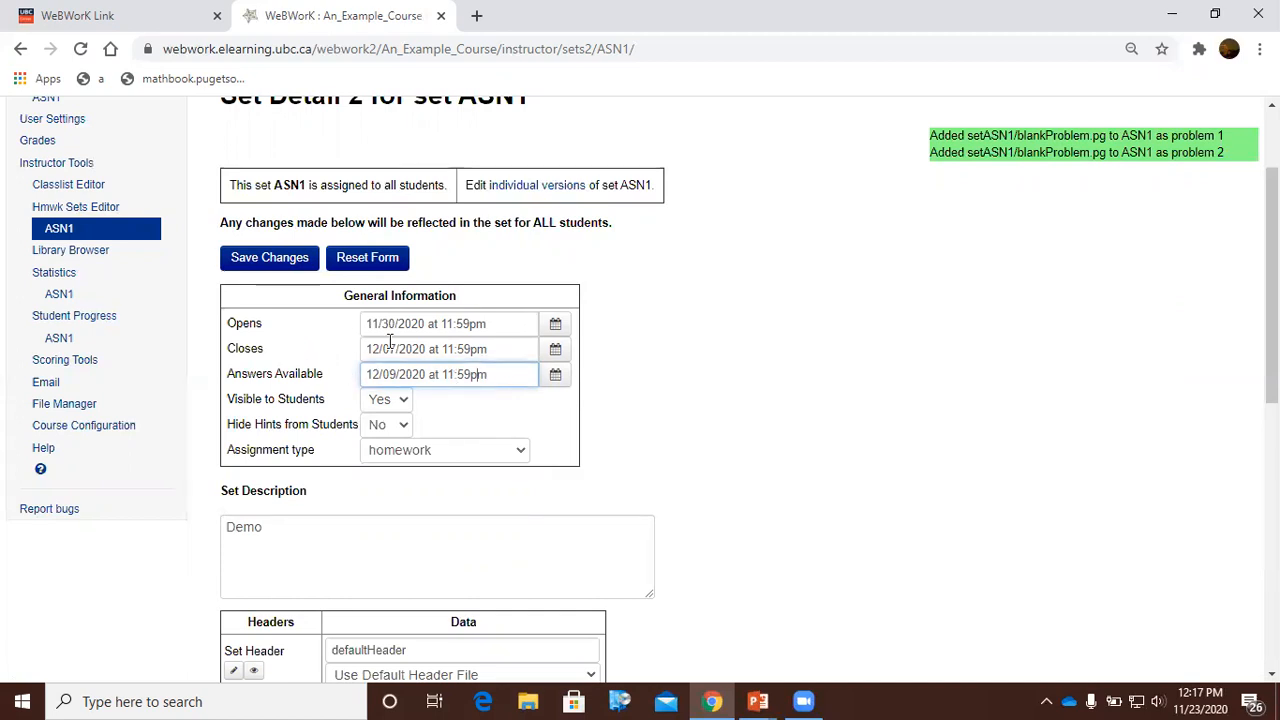
# Set Visible to Students to No for ASN1 and save the changes
pyautogui.click(398, 403)
pyautogui.click(393, 424)
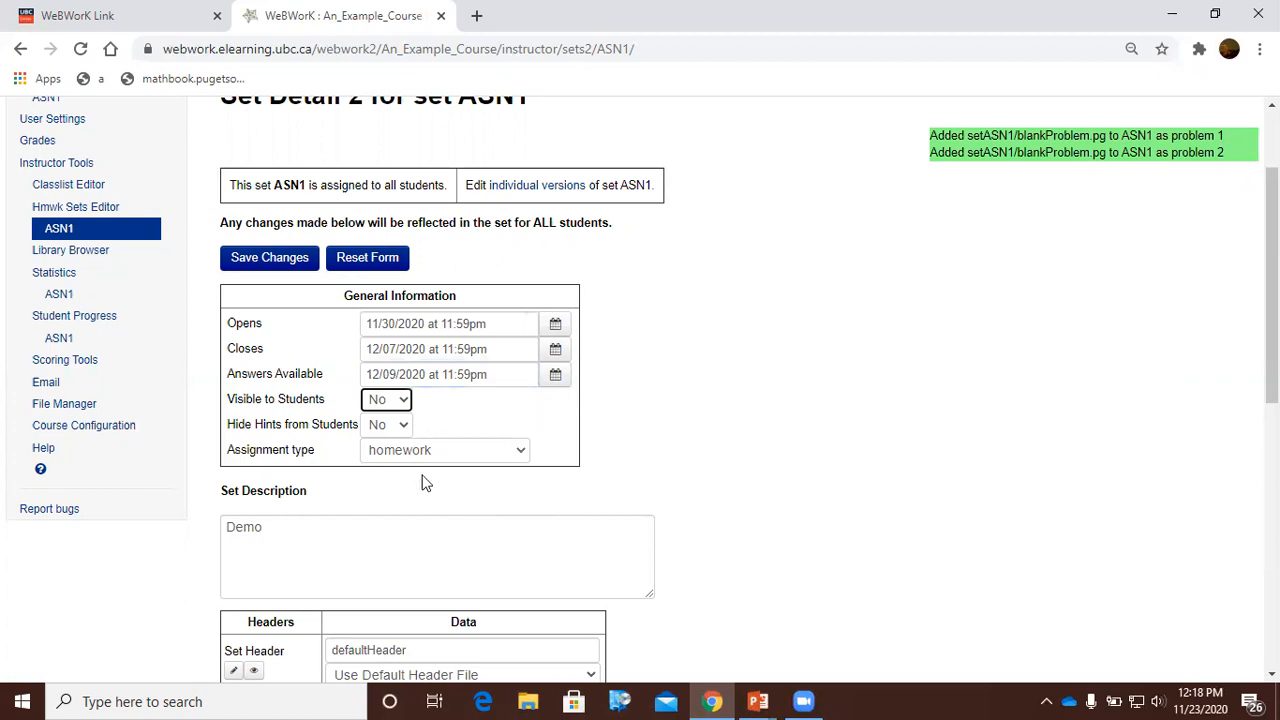
pyautogui.click(302, 258)
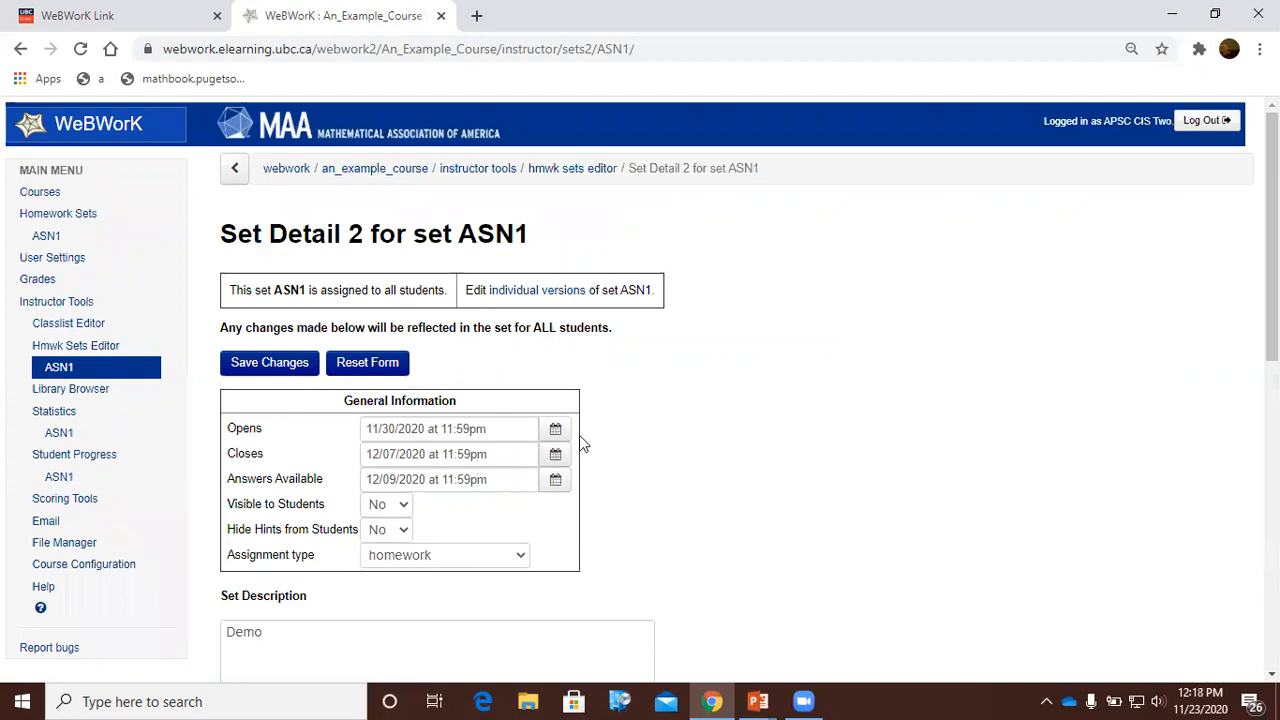
# Set the assignment type of ASN1 to gateway/quiz and save the changes
pyautogui.scroll(-1, 579, 435)
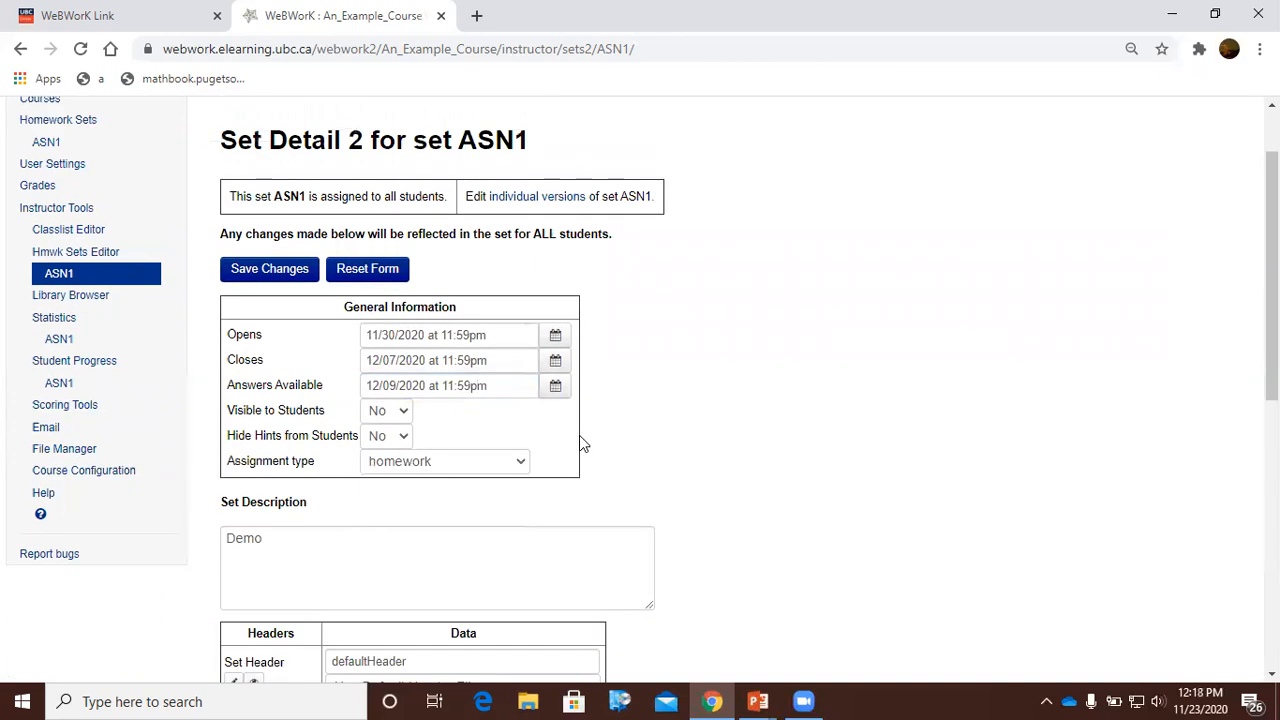
pyautogui.click(431, 470)
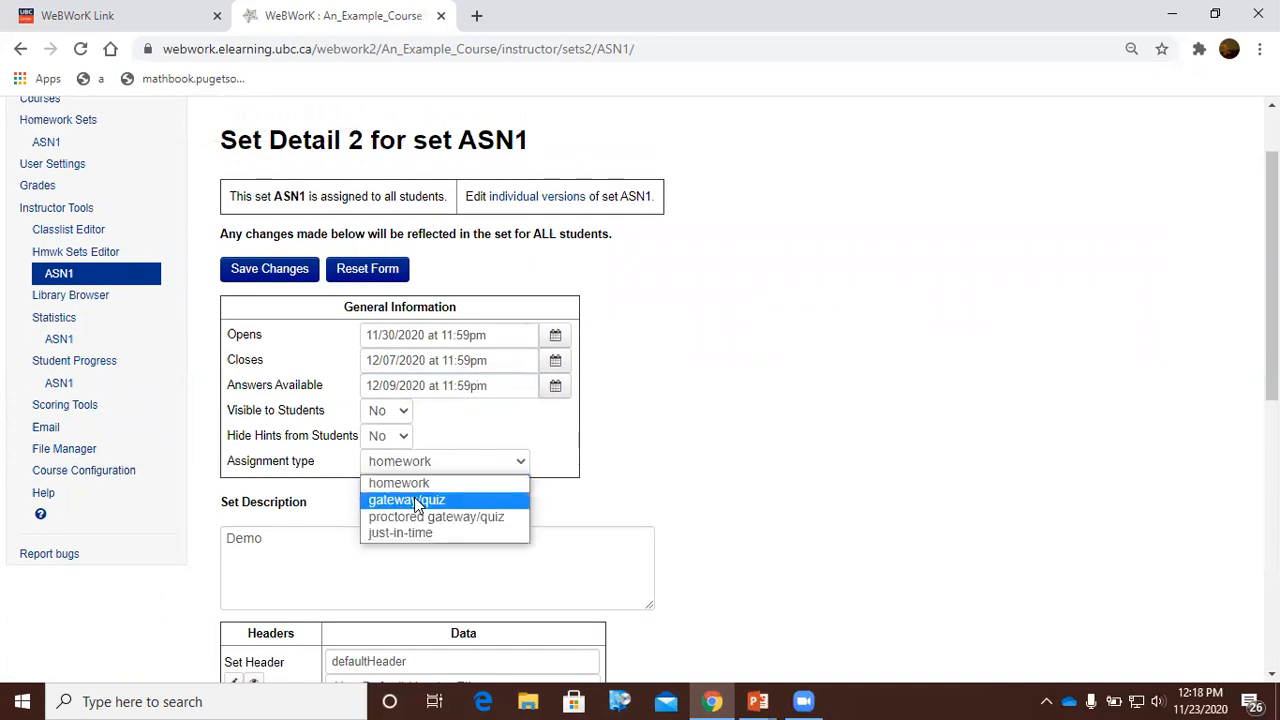
pyautogui.click(418, 502)
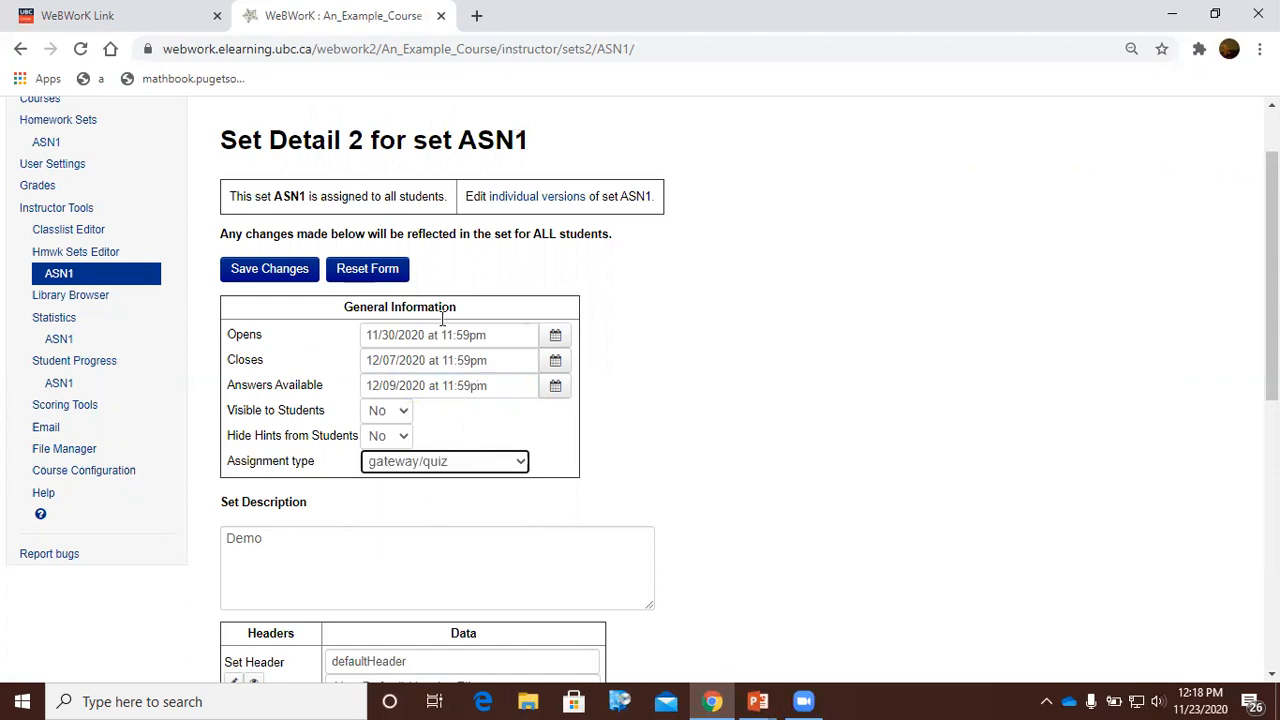
pyautogui.click(286, 276)
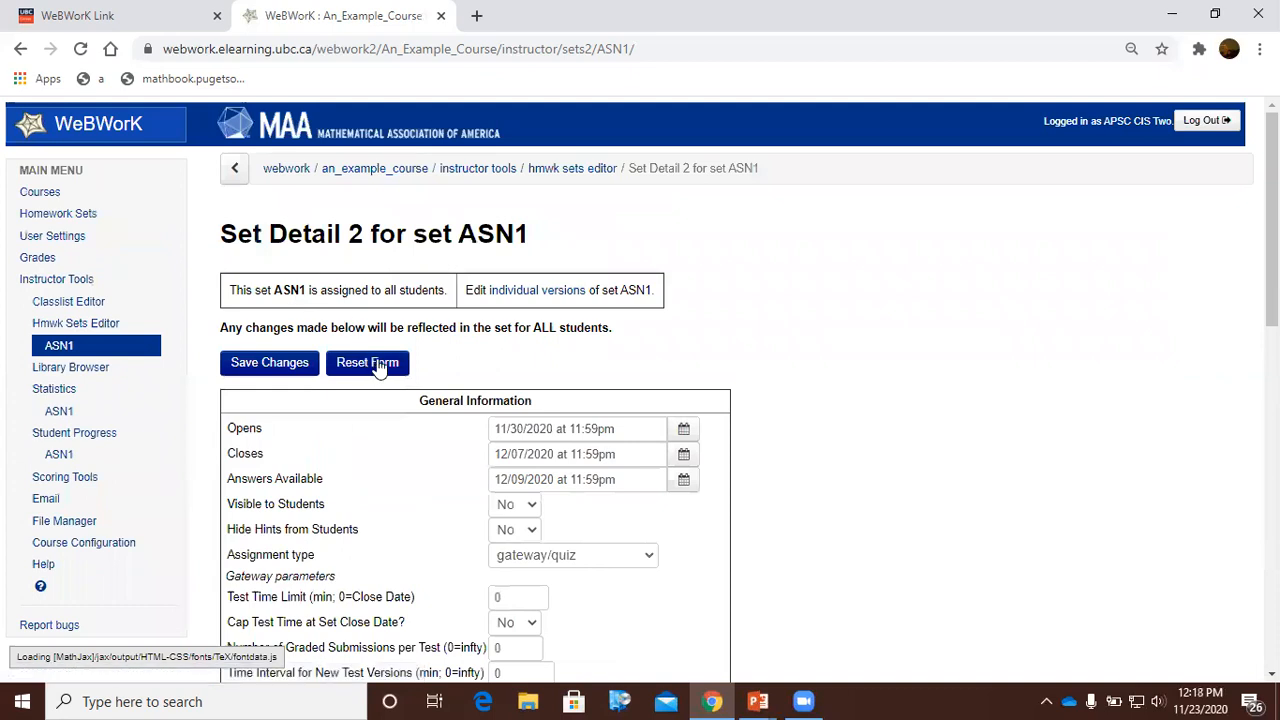
# In the gateway parameters, set Cap Test Time at Set Close Date to Yes and the graded submissions per test to 1
pyautogui.scroll(-2, 398, 370)
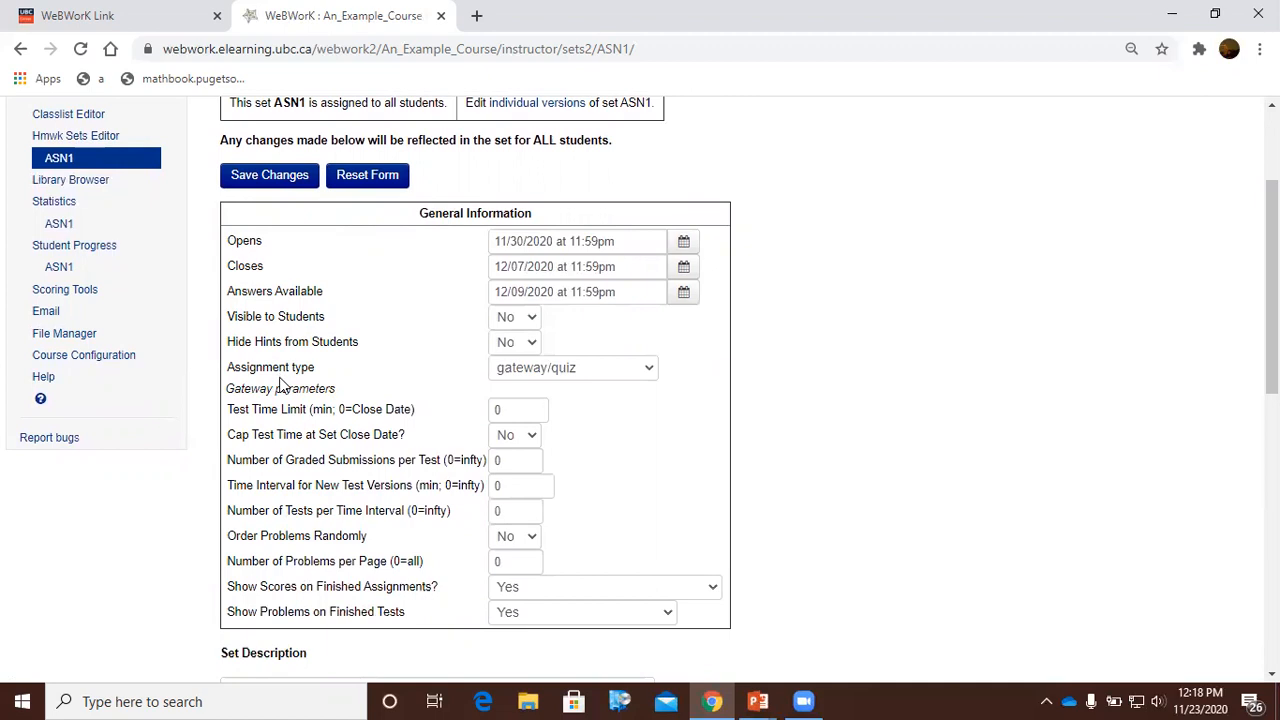
pyautogui.tripleClick(233, 388)
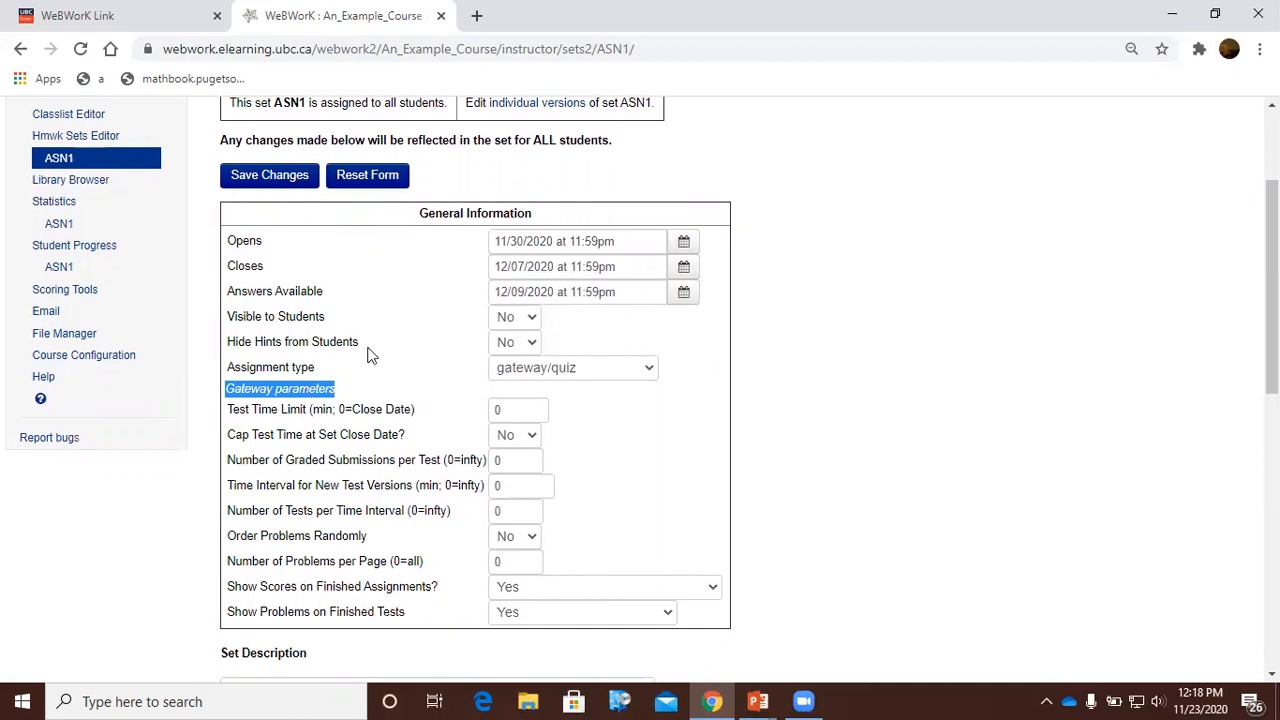
pyautogui.tripleClick(345, 404)
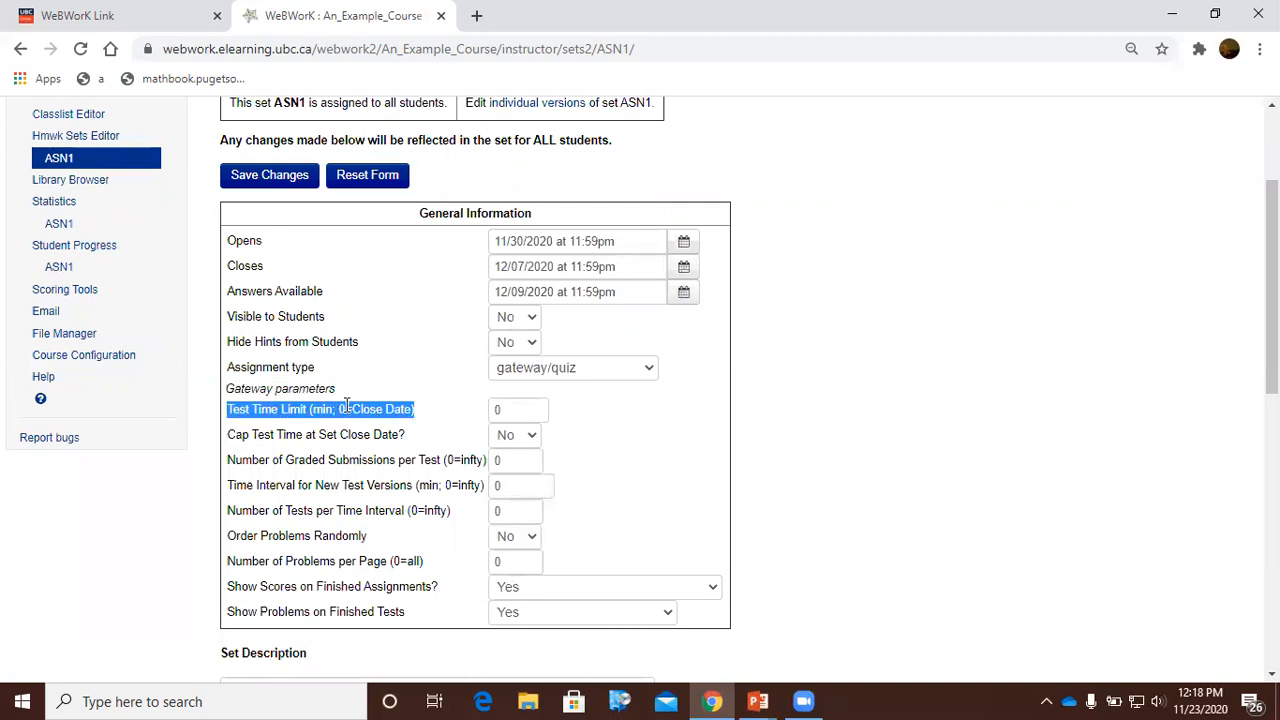
pyautogui.click(348, 405)
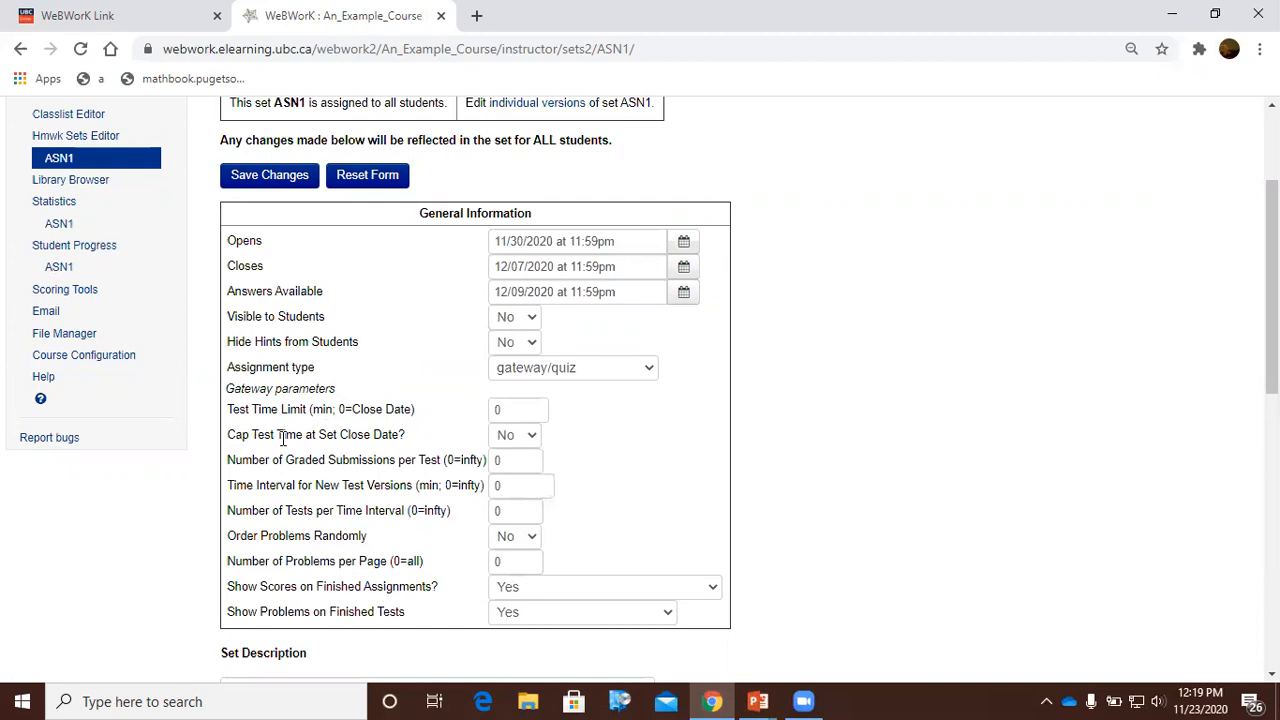
pyautogui.click(500, 438)
pyautogui.click(514, 476)
pyautogui.click(502, 462)
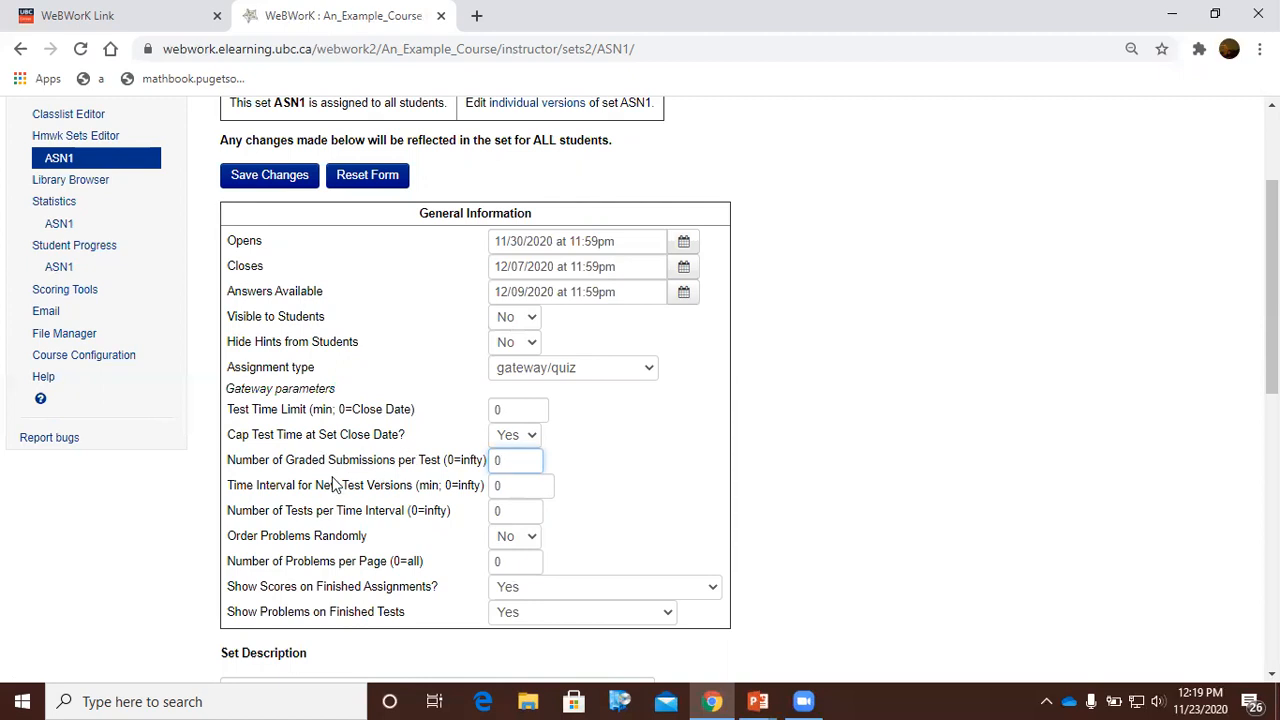
pyautogui.press('BackSpace')
pyautogui.write('1')
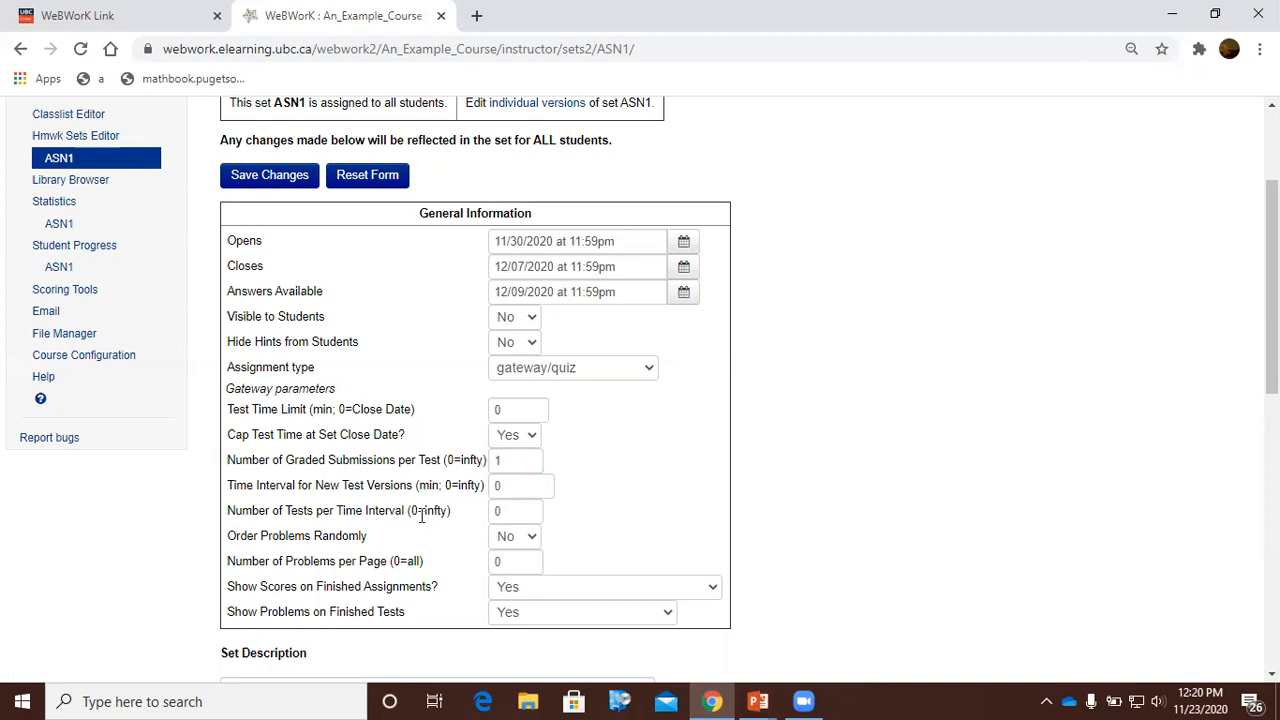
# Set Order Problems Randomly to Yes and show scores on finished assignments only after the set answer date
pyautogui.click(498, 538)
pyautogui.click(506, 575)
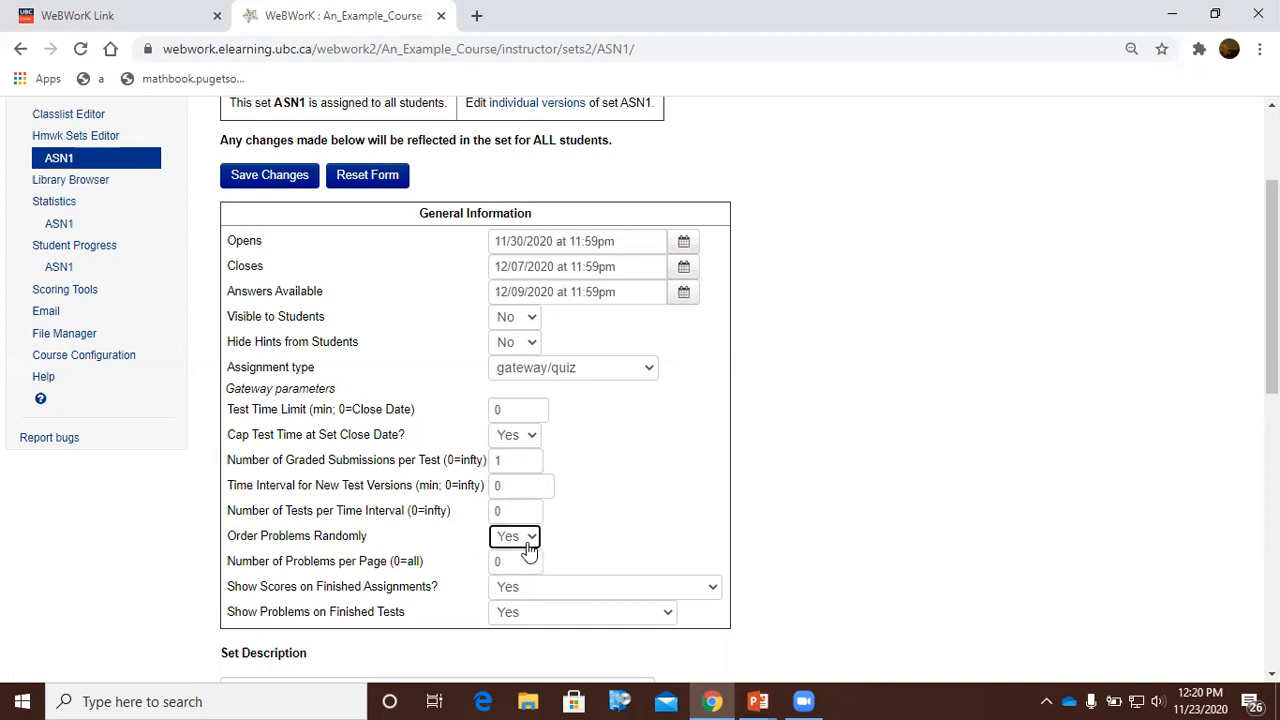
pyautogui.click(507, 563)
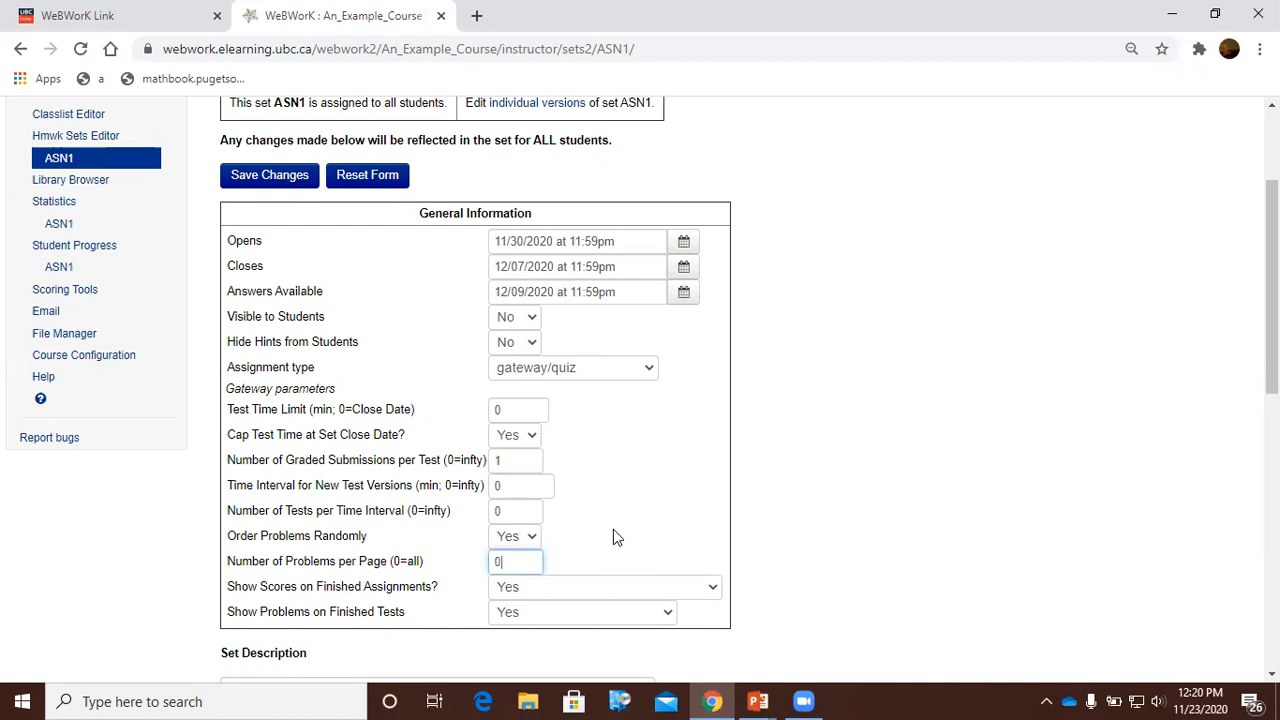
pyautogui.click(548, 590)
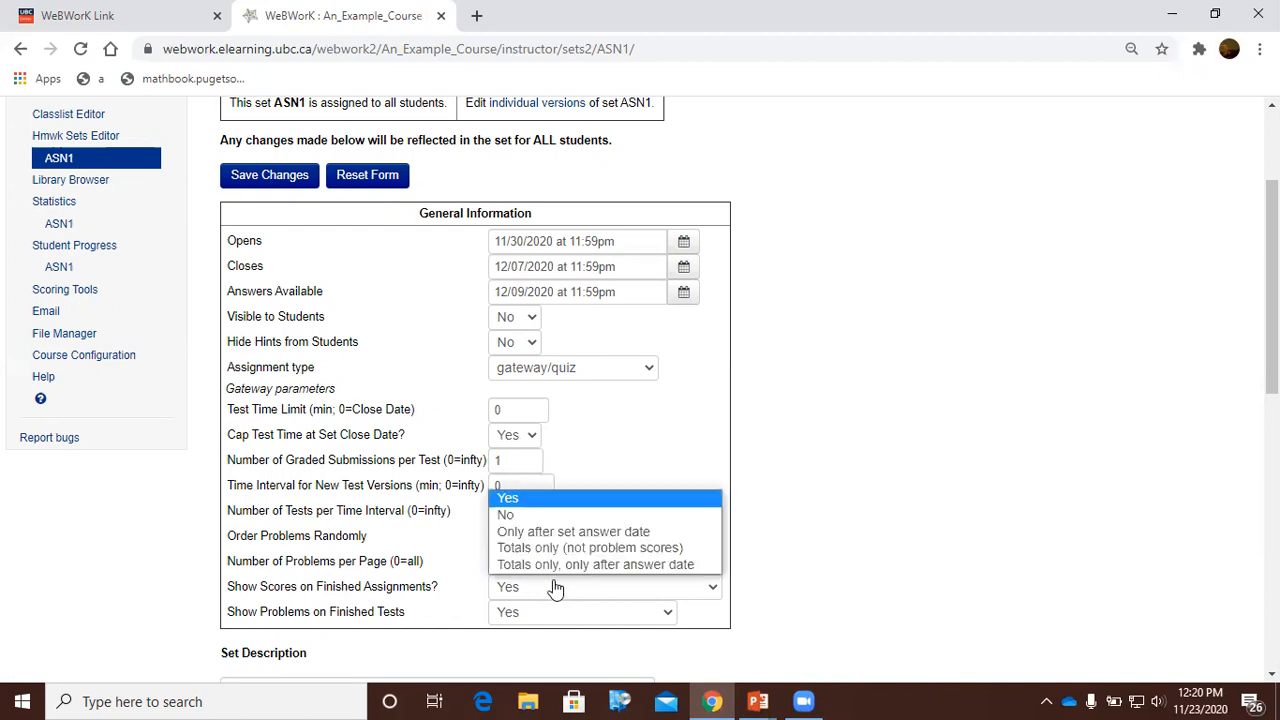
pyautogui.click(566, 532)
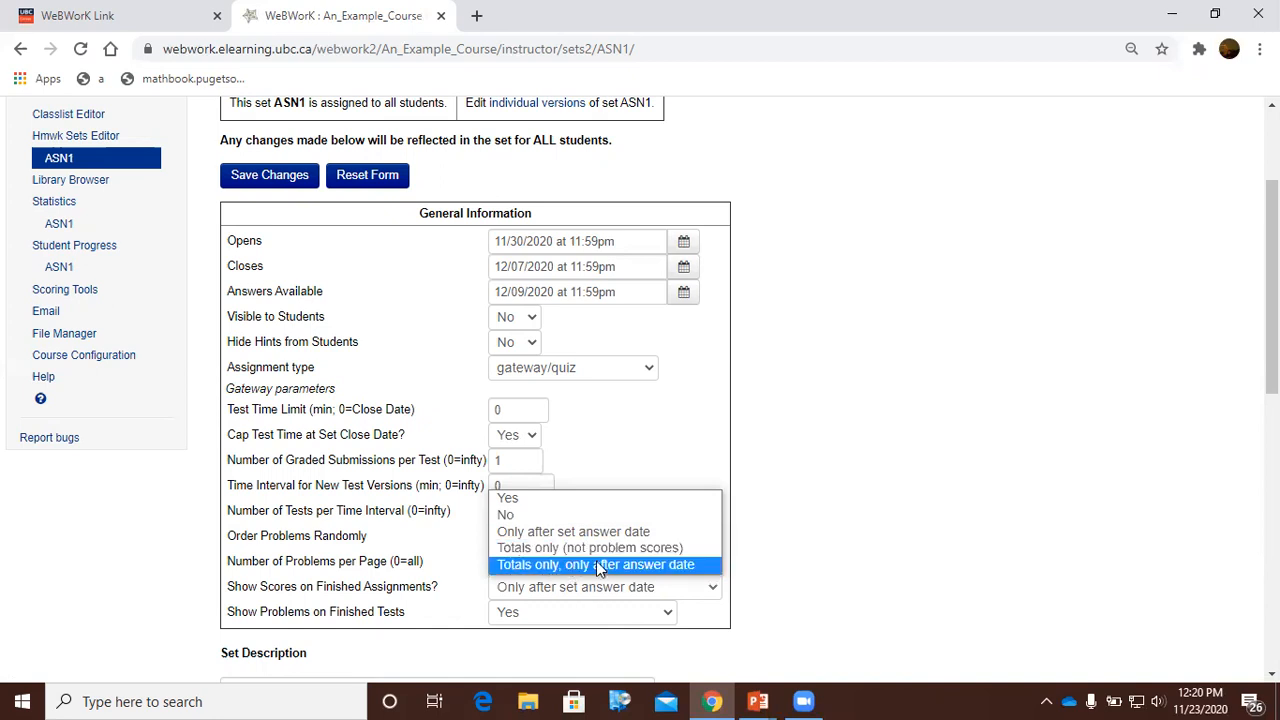
pyautogui.click(765, 566)
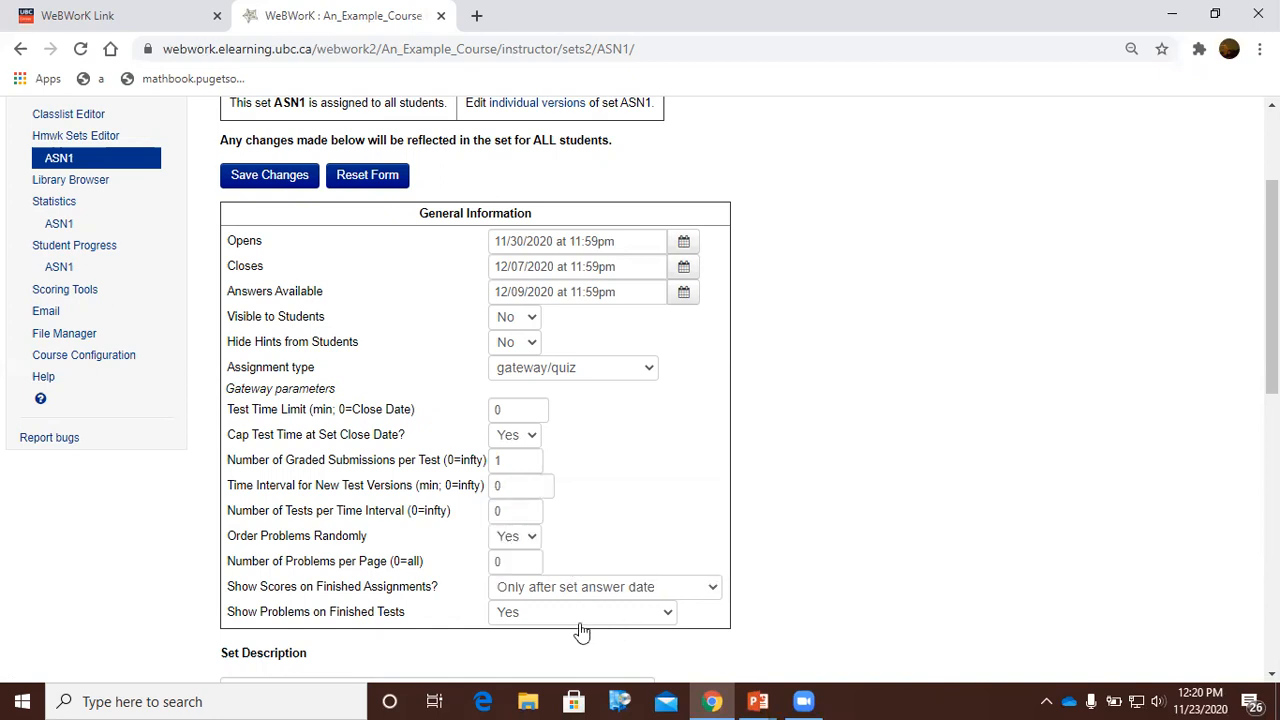
# Set Show Problems on Finished Tests to Only after set answer date and save the changes
pyautogui.tripleClick(360, 612)
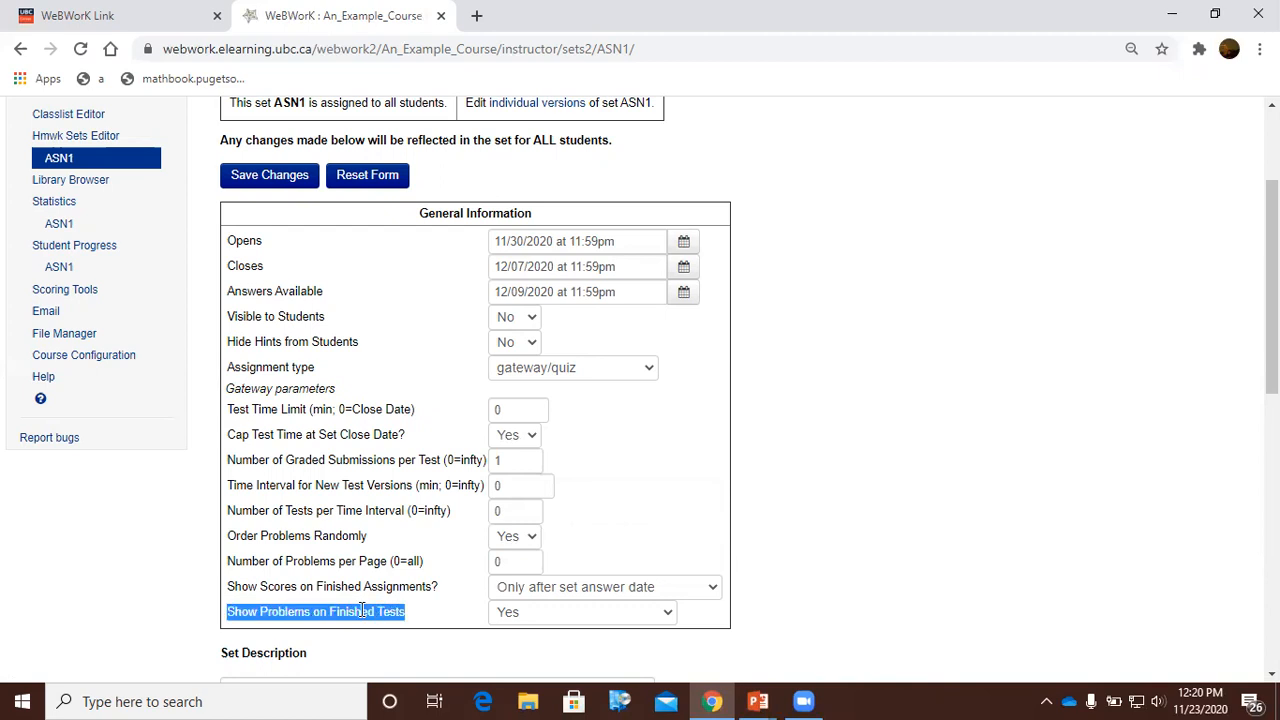
pyautogui.click(543, 615)
pyautogui.scroll(-1, 560, 608)
pyautogui.click(557, 522)
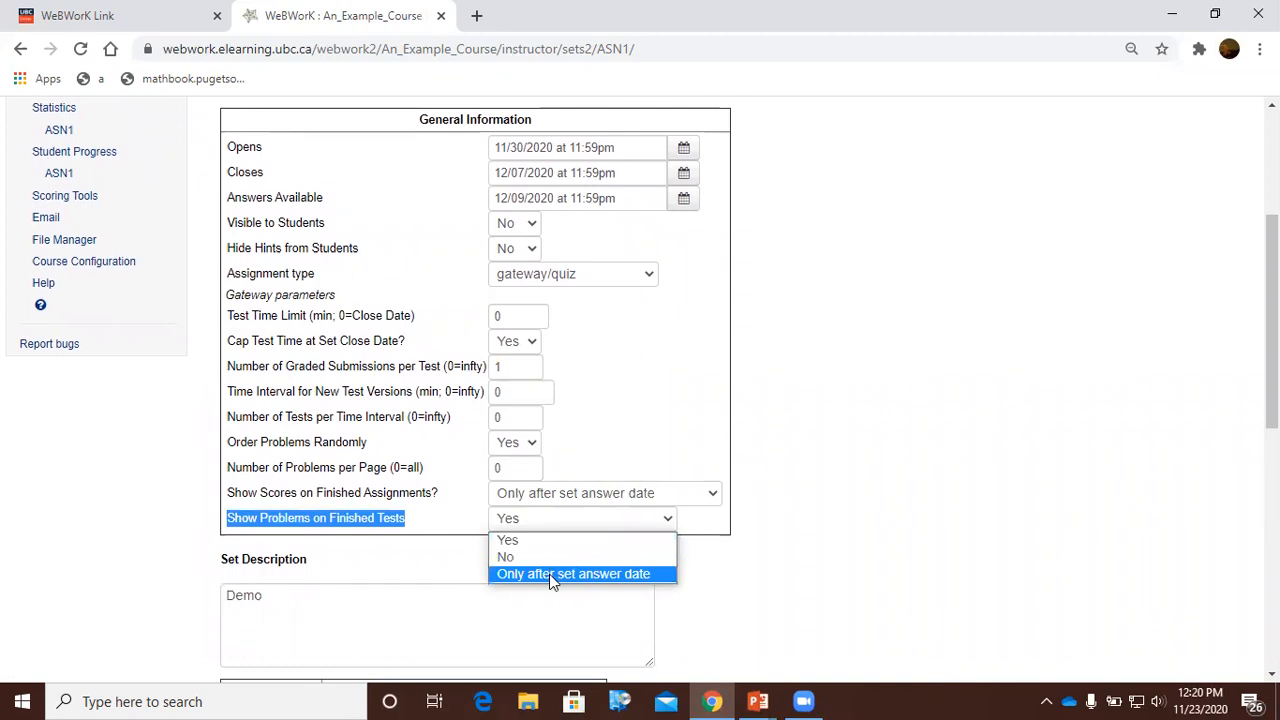
pyautogui.click(553, 577)
pyautogui.scroll(1, 686, 540)
pyautogui.click(257, 588)
pyautogui.click(287, 174)
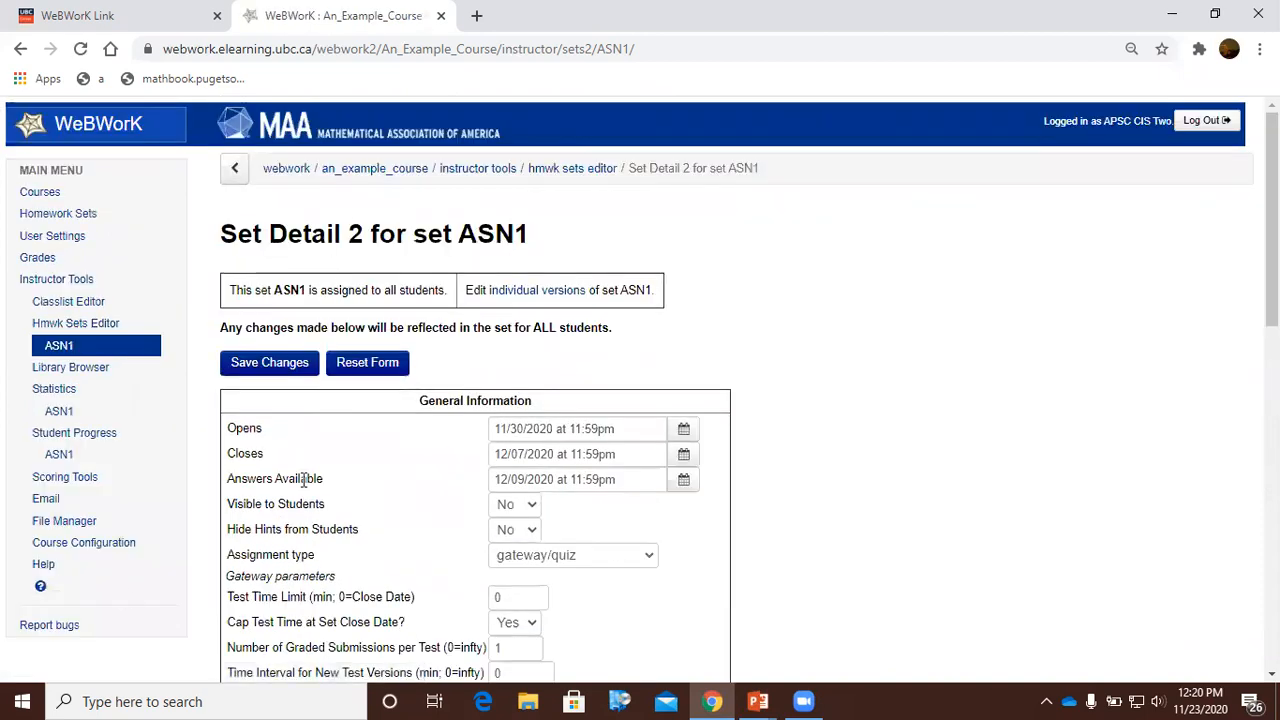
# Save ASN1 with the assignment type proctored gateway/quiz and review the instructions for the proctoring password
pyautogui.scroll(-1, 300, 512)
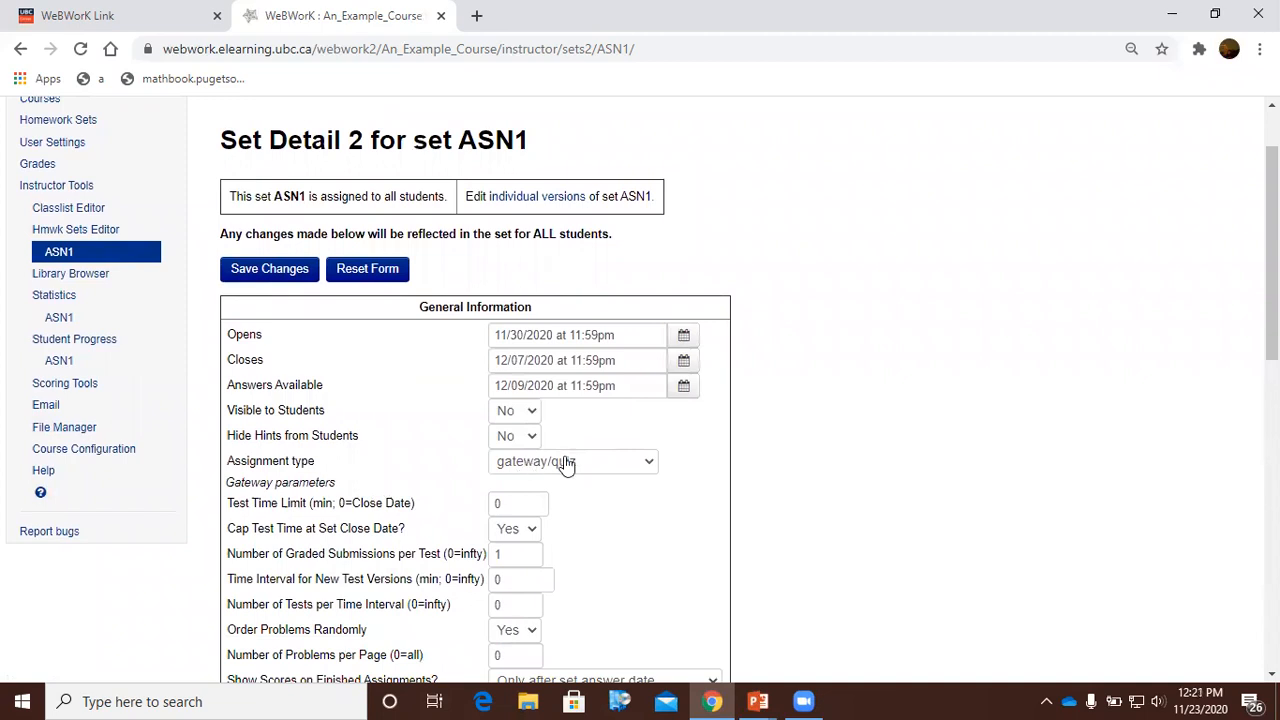
pyautogui.click(566, 463)
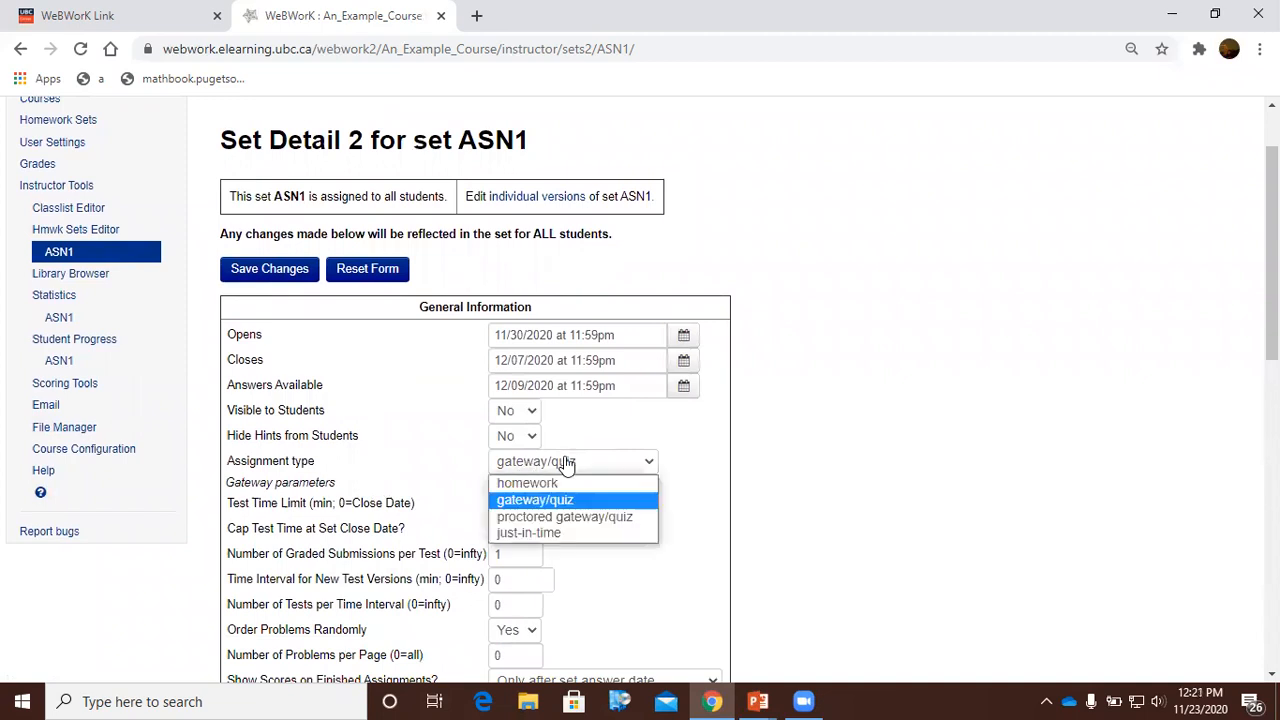
pyautogui.click(532, 515)
pyautogui.click(262, 270)
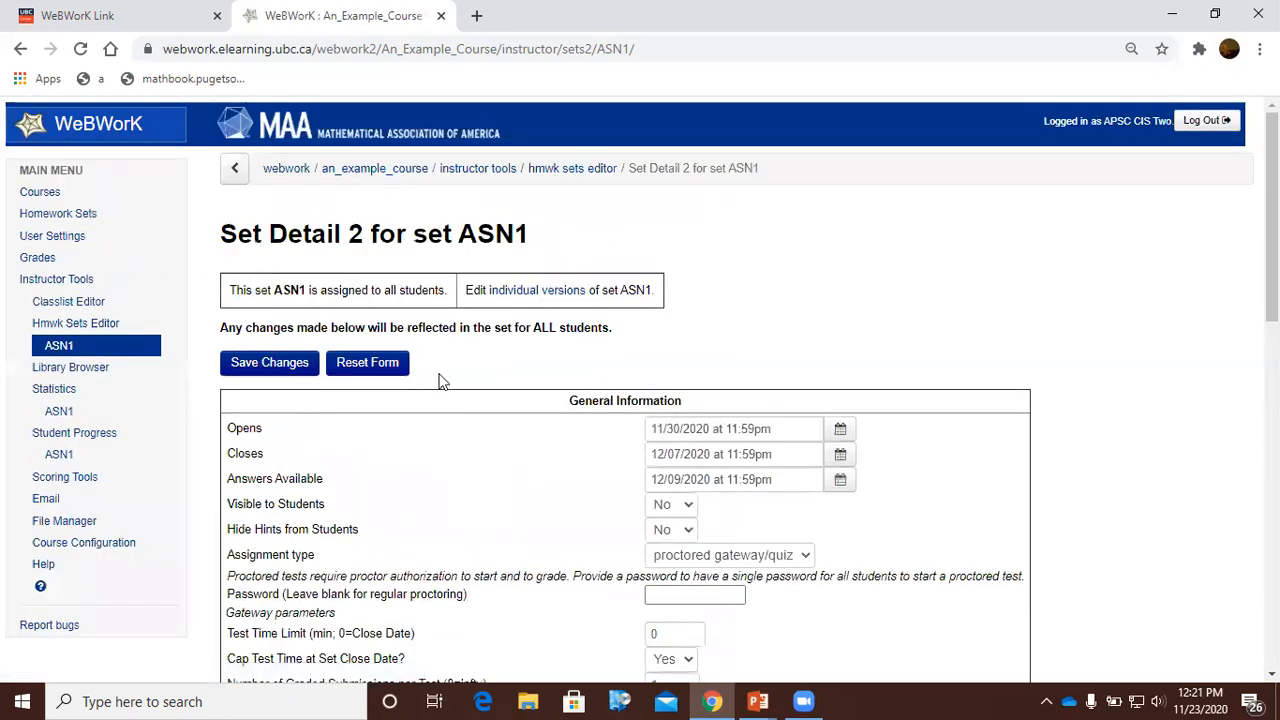
pyautogui.scroll(-3, 549, 494)
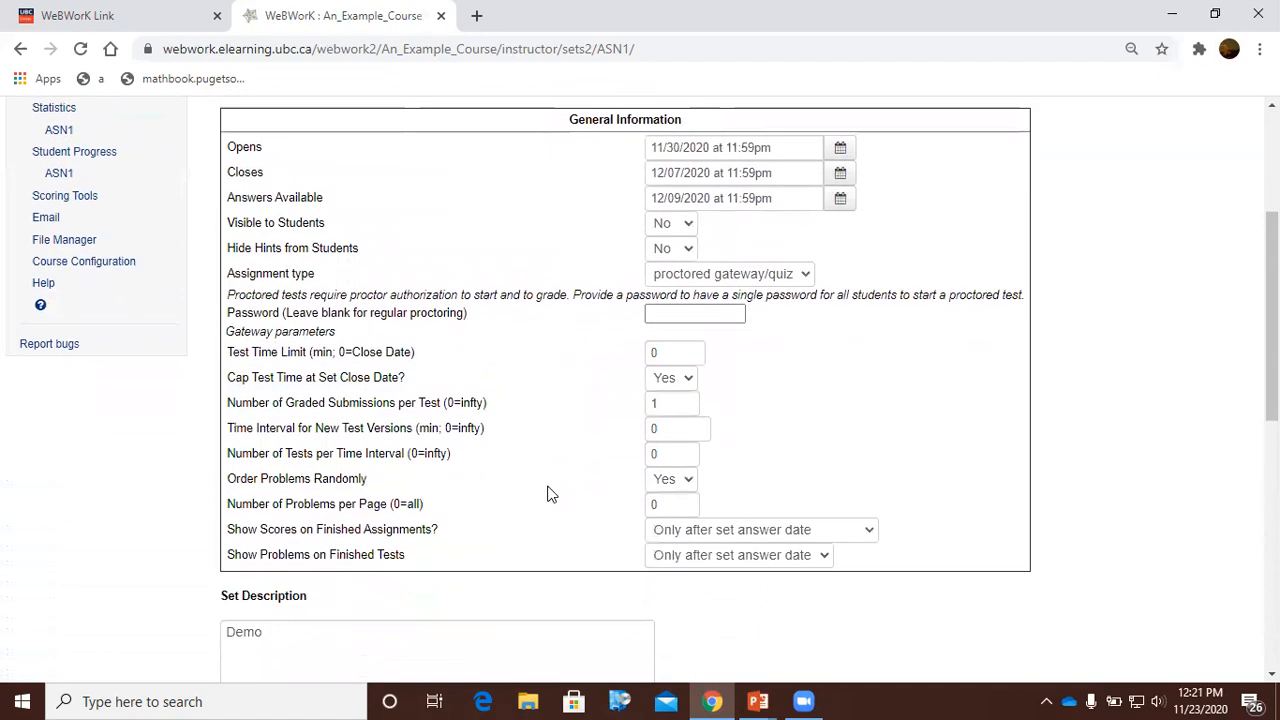
pyautogui.moveTo(234, 294); pyautogui.dragTo(490, 322)
pyautogui.click(490, 322)
pyautogui.moveTo(228, 296); pyautogui.dragTo(459, 309)
pyautogui.click(453, 310)
pyautogui.scroll(2, 206, 274)
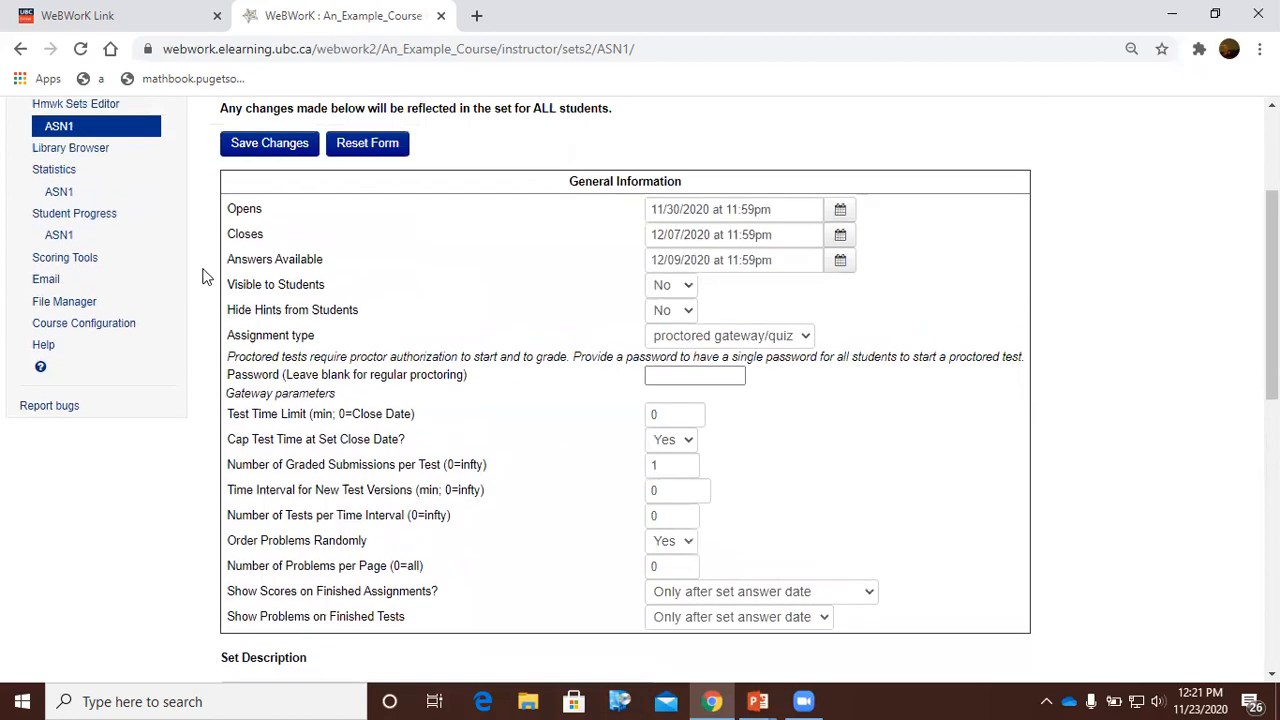
# Set the assignment type of ASN1 to just-in-time and save the changes
pyautogui.scroll(-1, 600, 331)
pyautogui.click(778, 372)
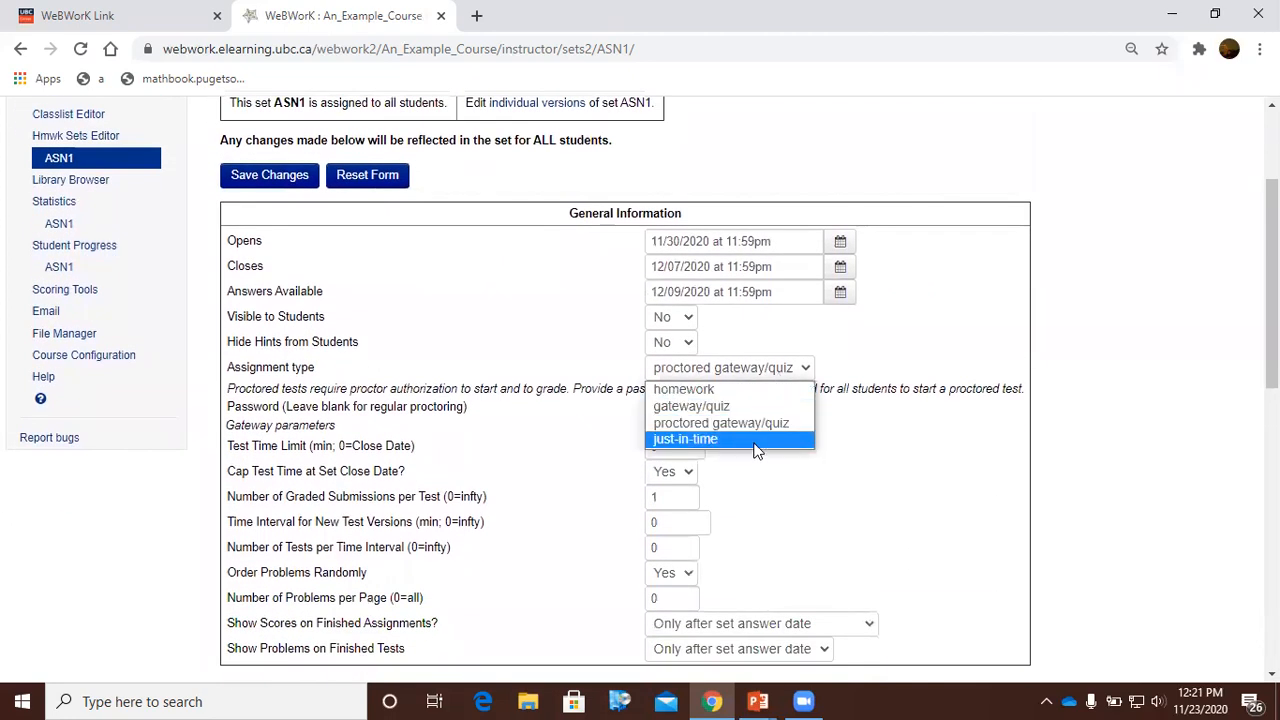
pyautogui.click(700, 440)
pyautogui.click(270, 187)
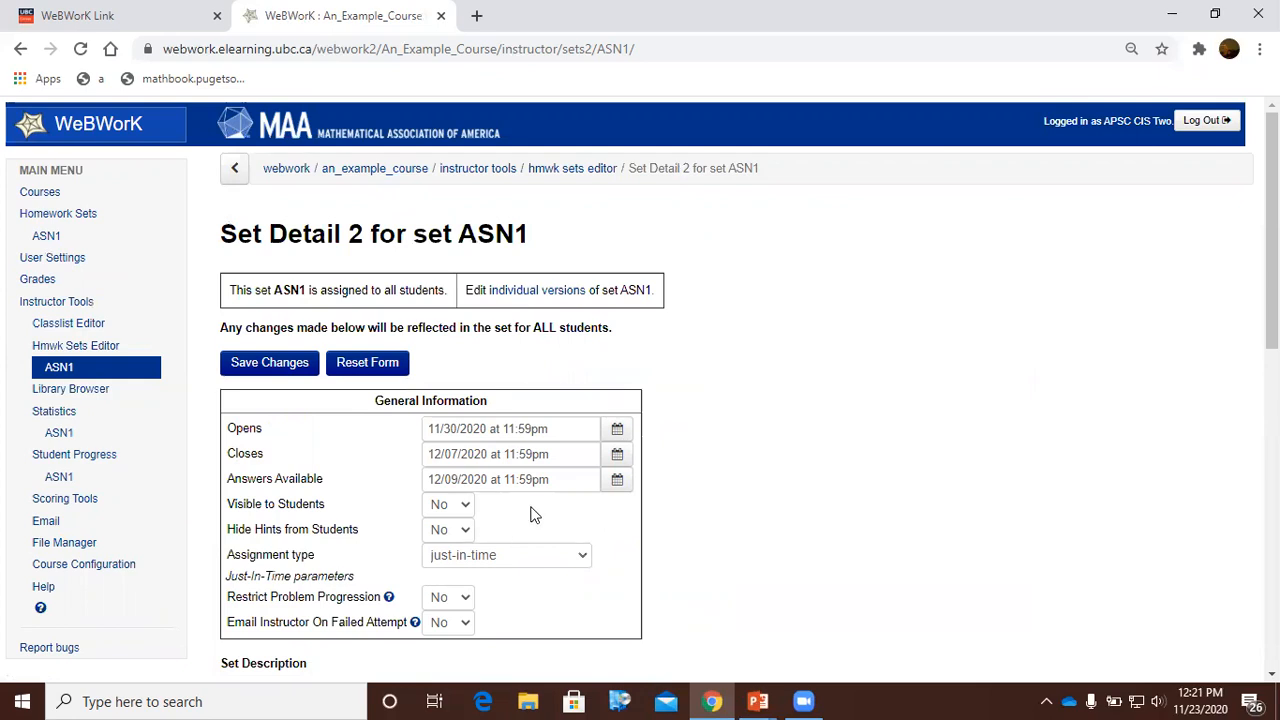
# Set Restrict Problem Progression to Yes in the just-in-time parameters
pyautogui.scroll(-1, 531, 514)
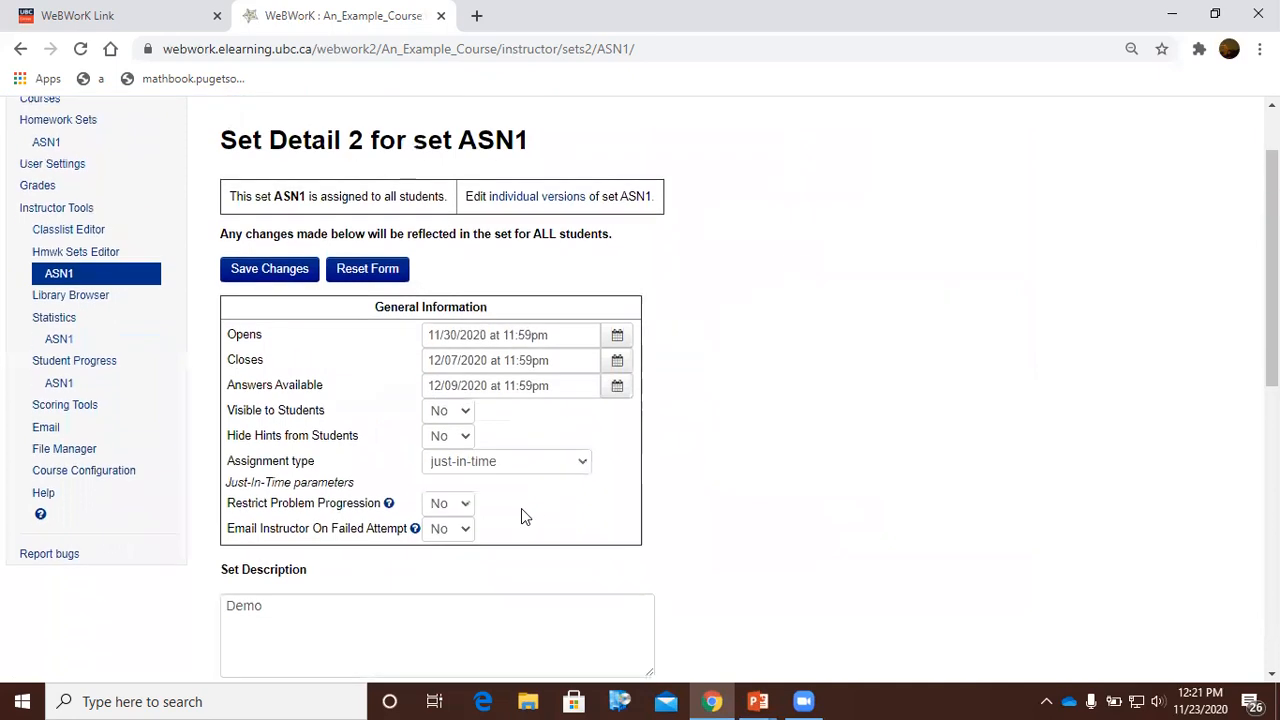
pyautogui.click(440, 503)
pyautogui.click(434, 541)
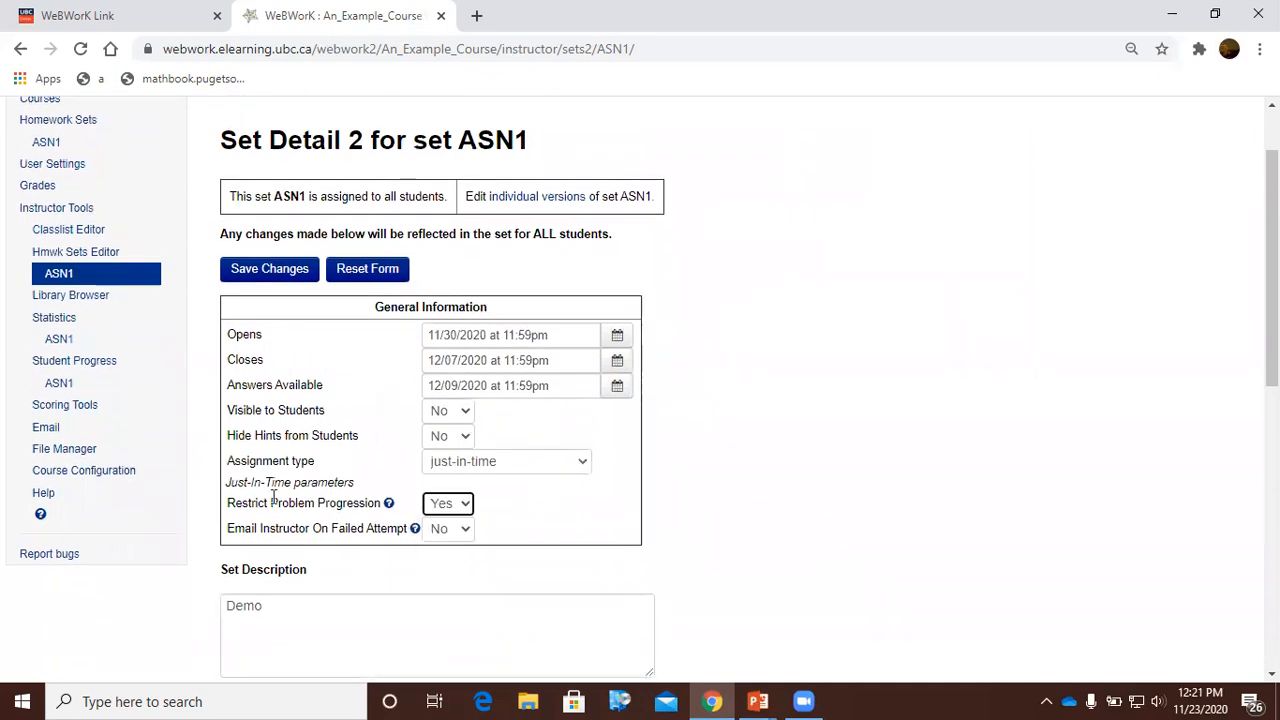
pyautogui.moveTo(390, 510)
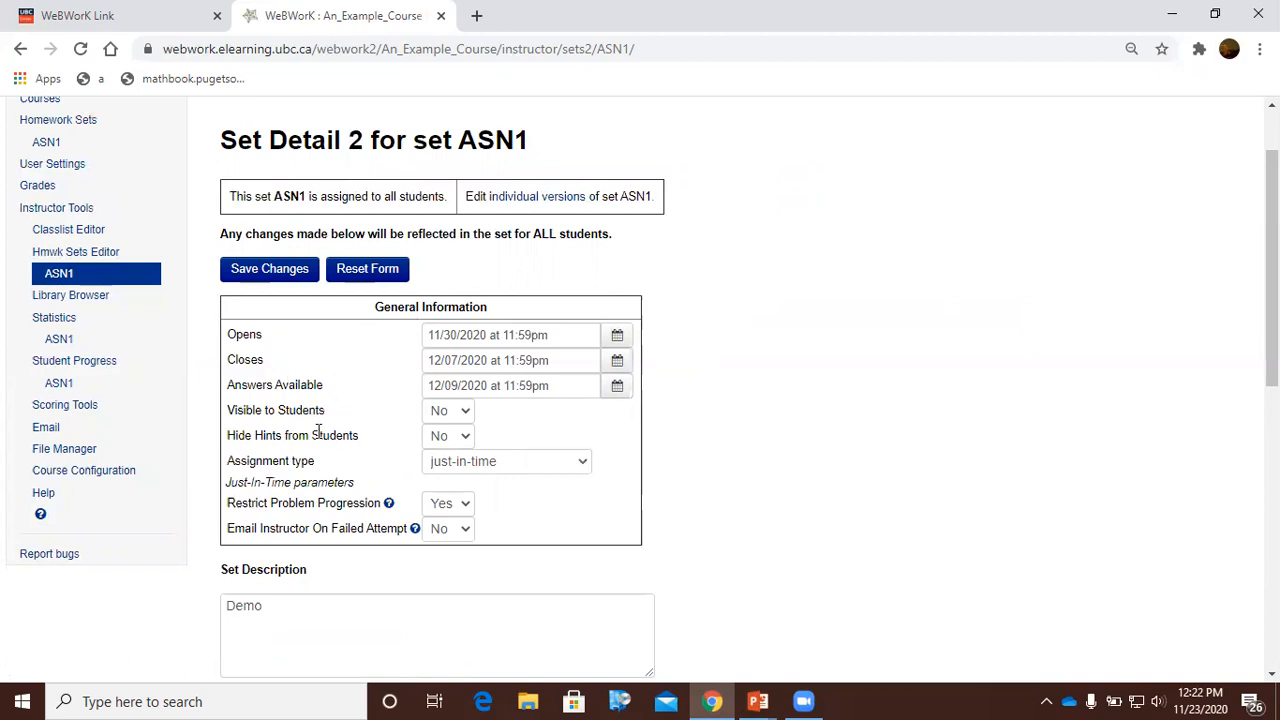
# Set the assignment type of ASN1 back to homework, save the changes and switch to the presentation slides
pyautogui.click(472, 463)
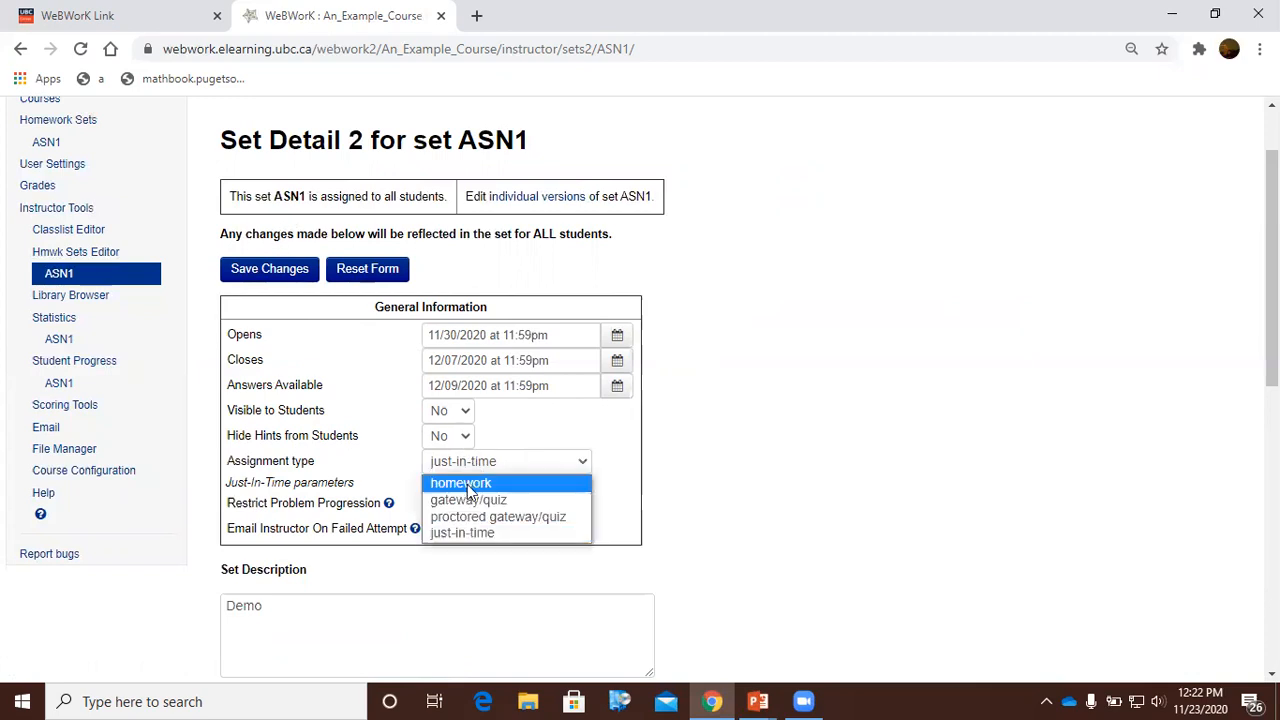
pyautogui.click(467, 485)
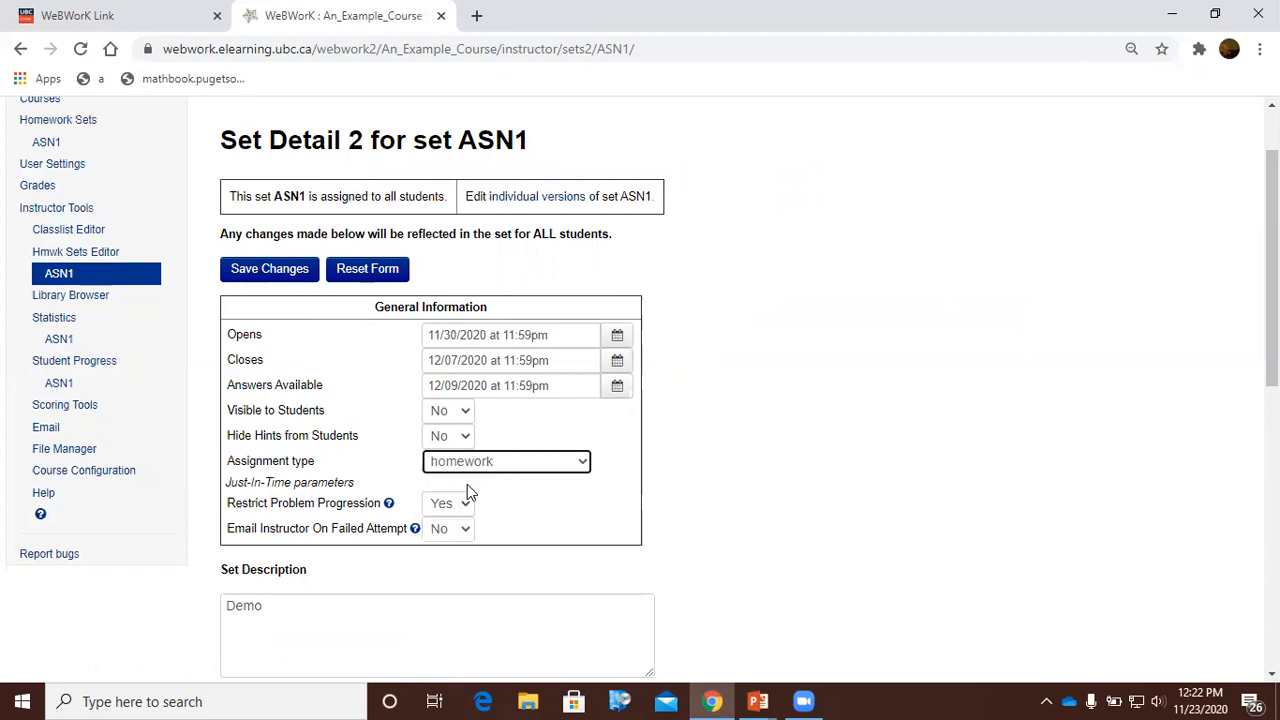
pyautogui.click(285, 275)
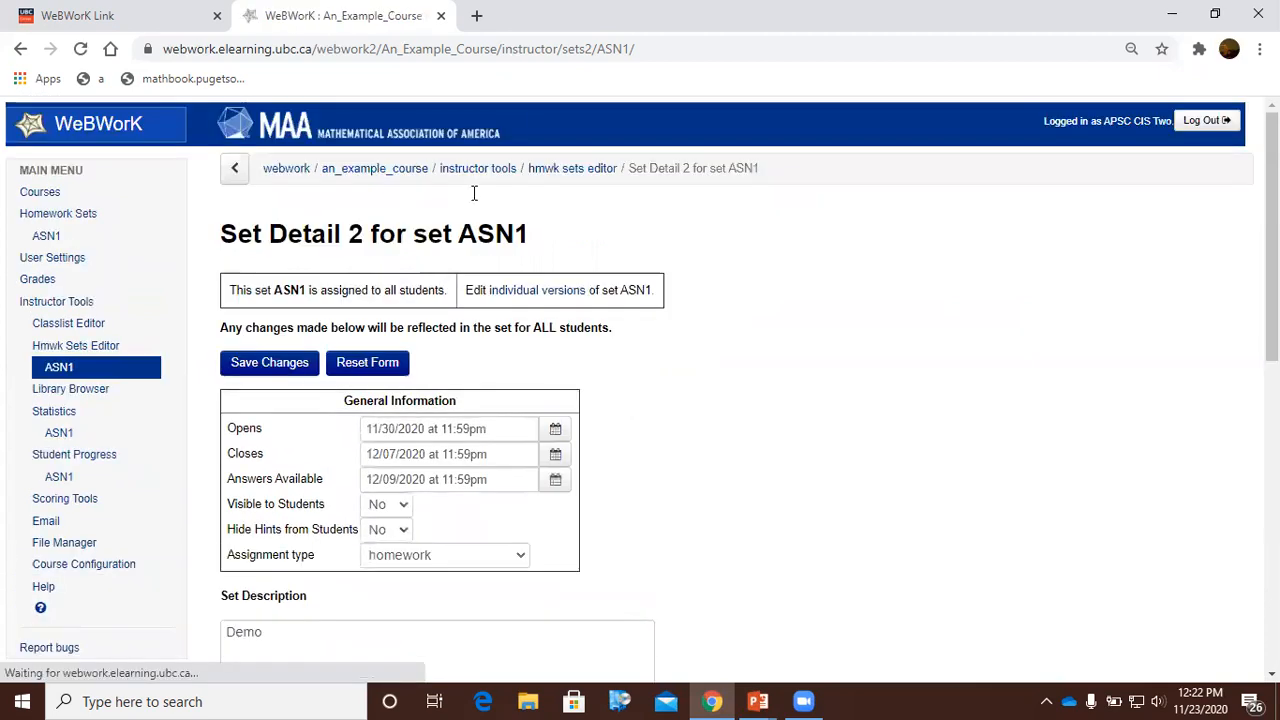
pyautogui.hotkey('alt', 'Tab')
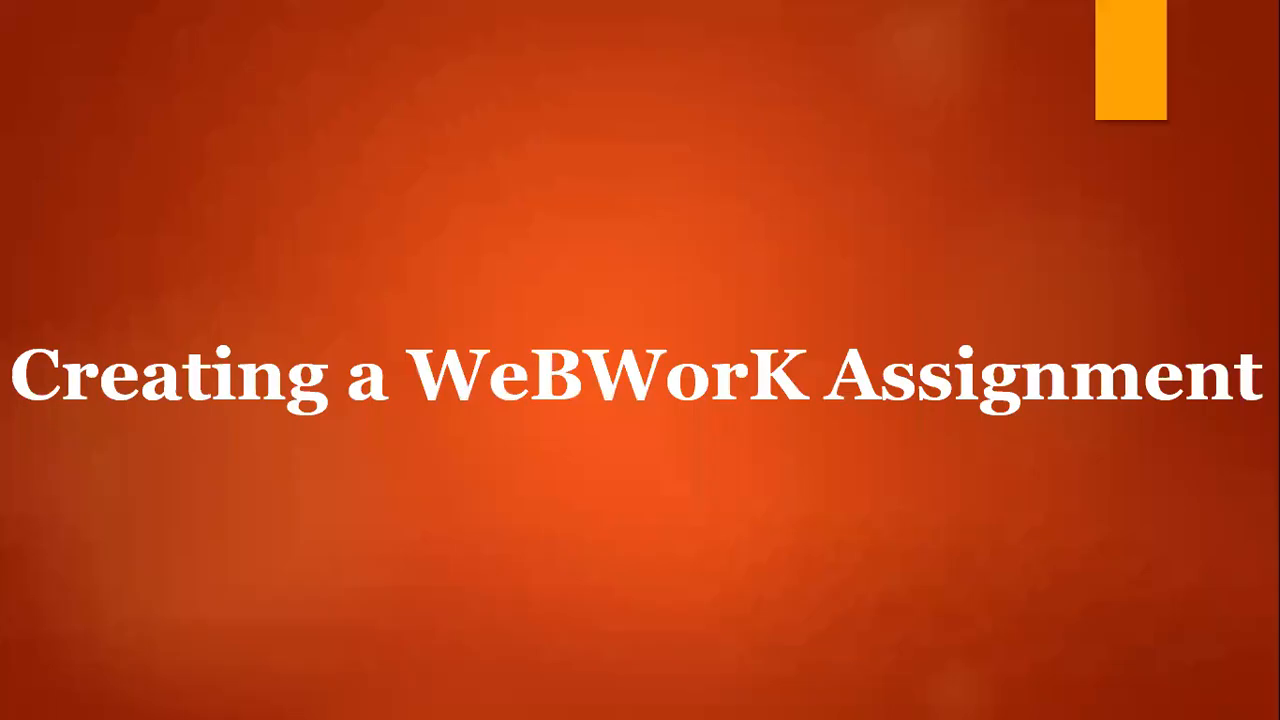